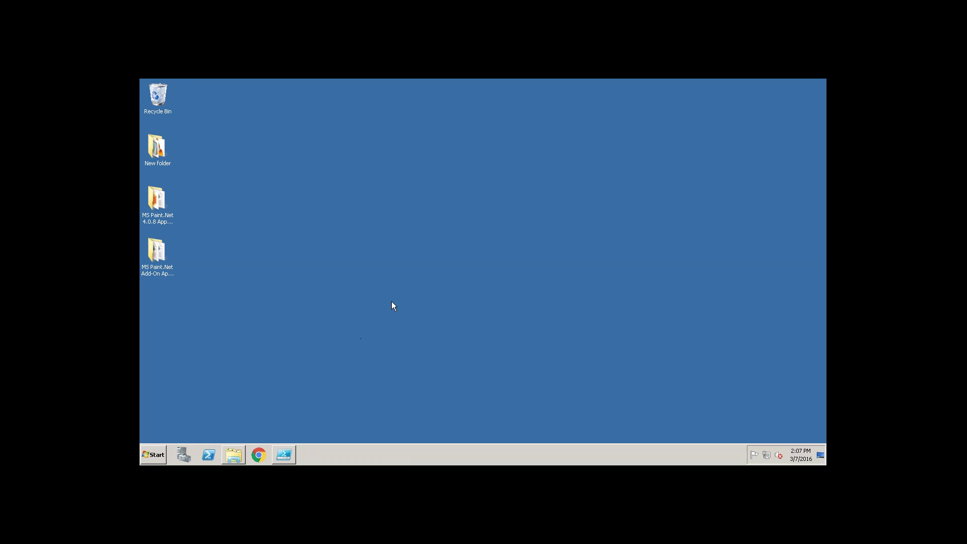
Open the Documents library in Explorer and go to the Downloads folder
{"action": "left_click", "coordinate": [159, 456]}
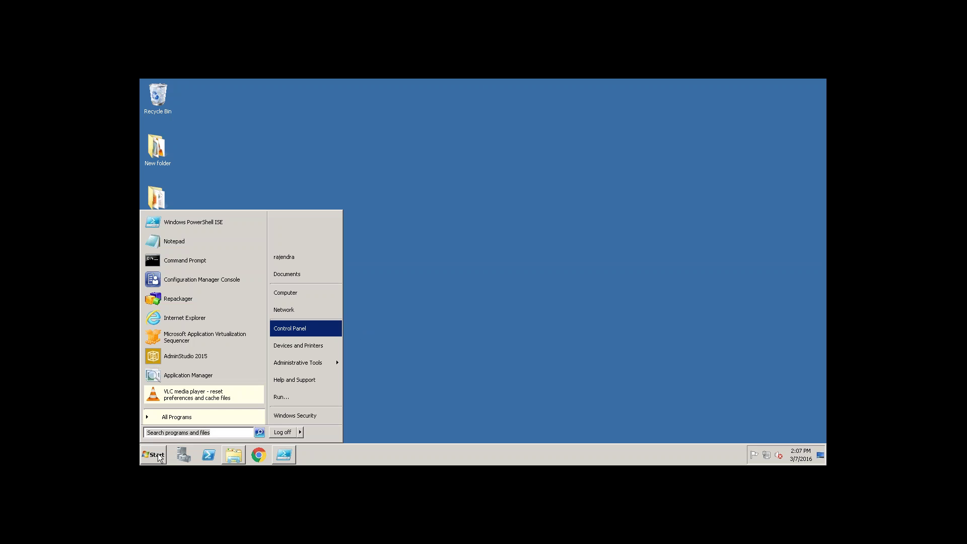
{"action": "left_click", "coordinate": [172, 203]}
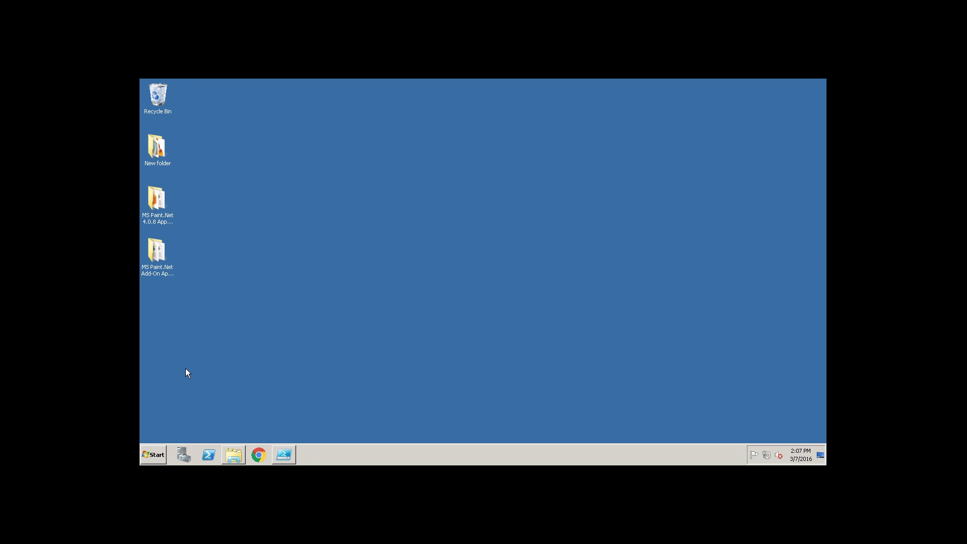
{"action": "key", "text": "super"}
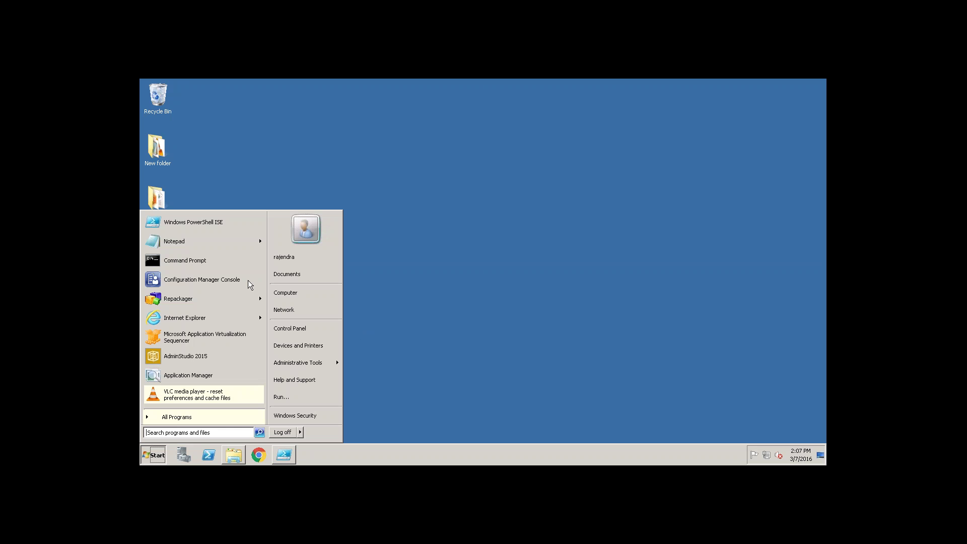
{"action": "left_click", "coordinate": [283, 274]}
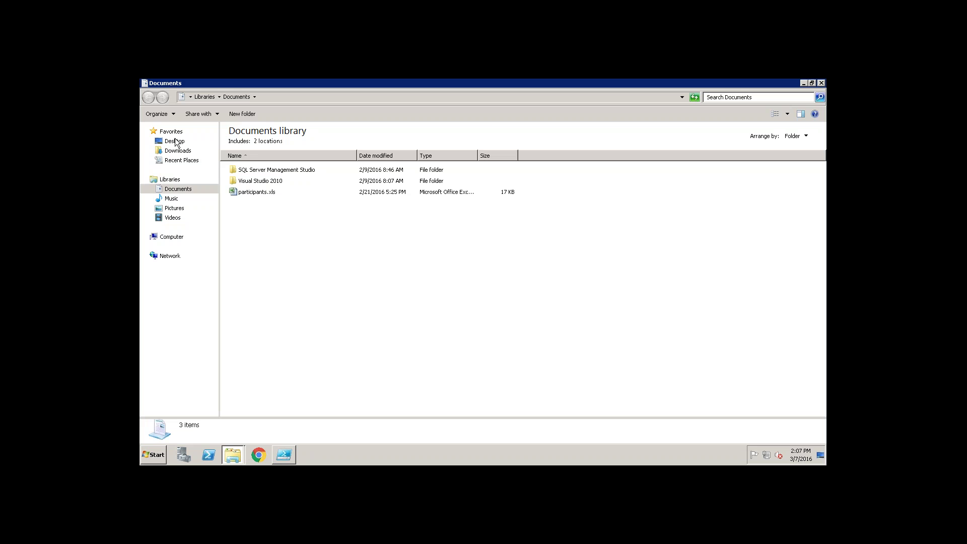
{"action": "left_click", "coordinate": [176, 151]}
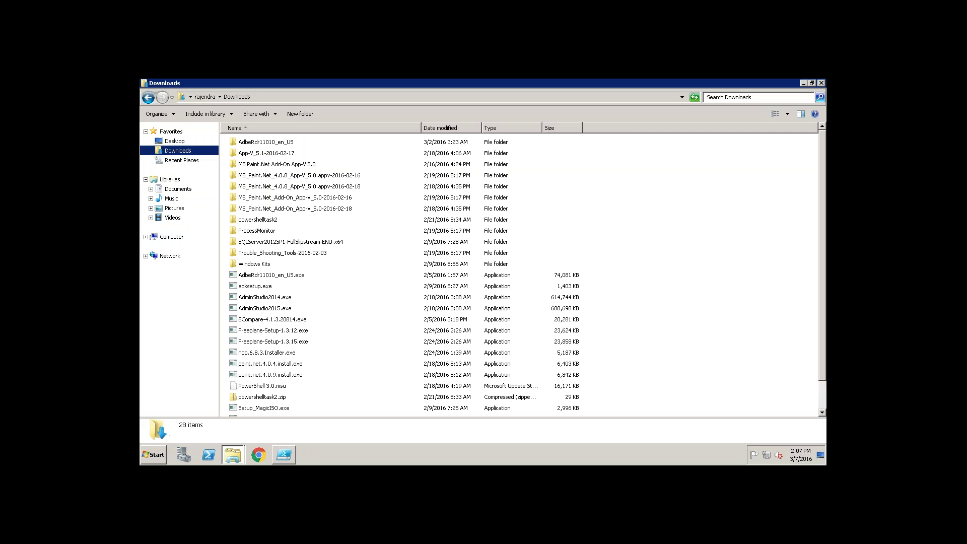
{"action": "left_click", "coordinate": [274, 197]}
{"action": "key", "text": "Down"}
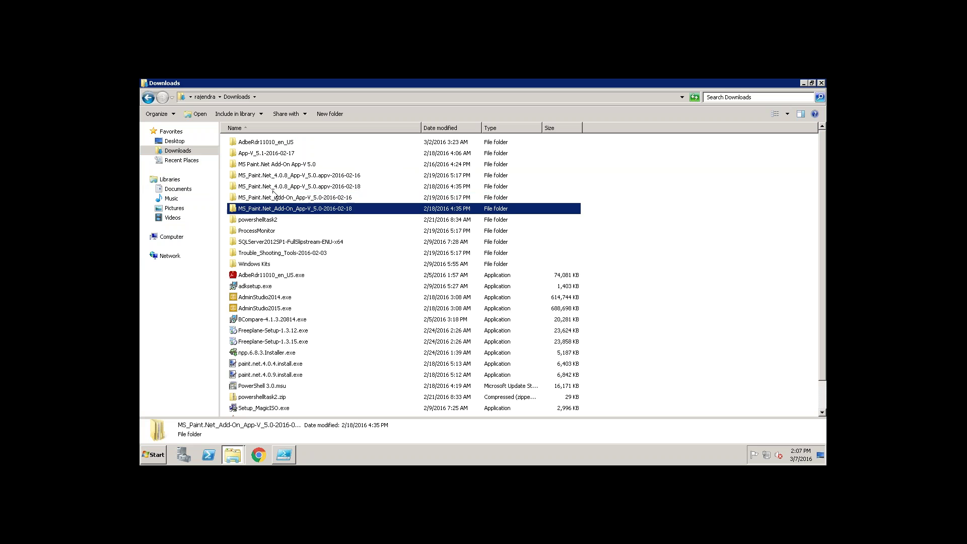
Run paint.net.4.0.4.install.exe as administrator and minimize Explorer
{"action": "left_click", "coordinate": [280, 364]}
{"action": "right_click", "coordinate": [280, 363]}
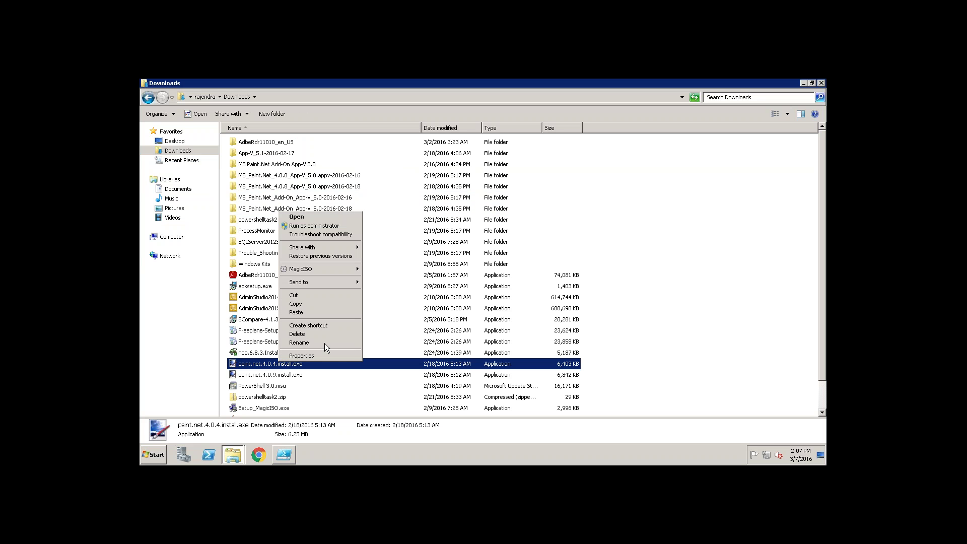
{"action": "left_click", "coordinate": [325, 225]}
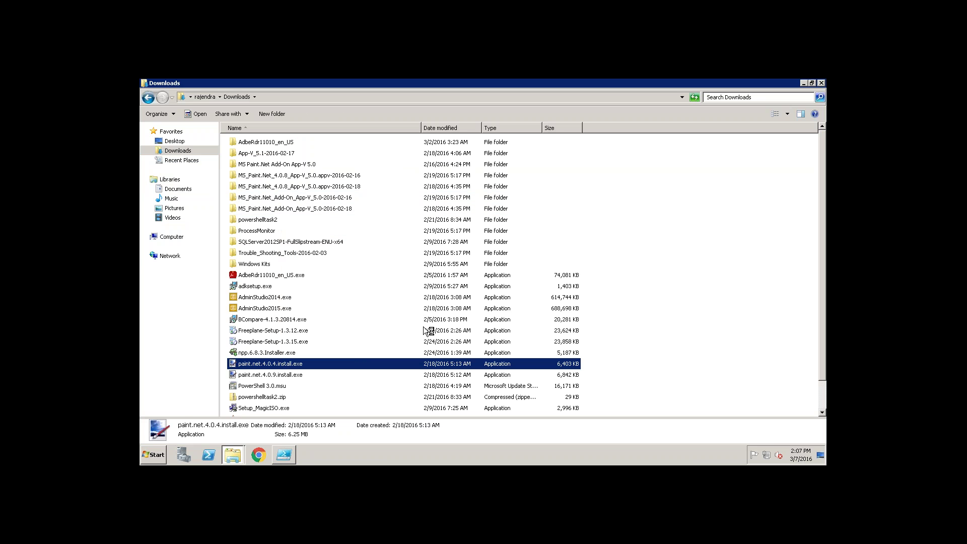
{"action": "left_click", "coordinate": [803, 83]}
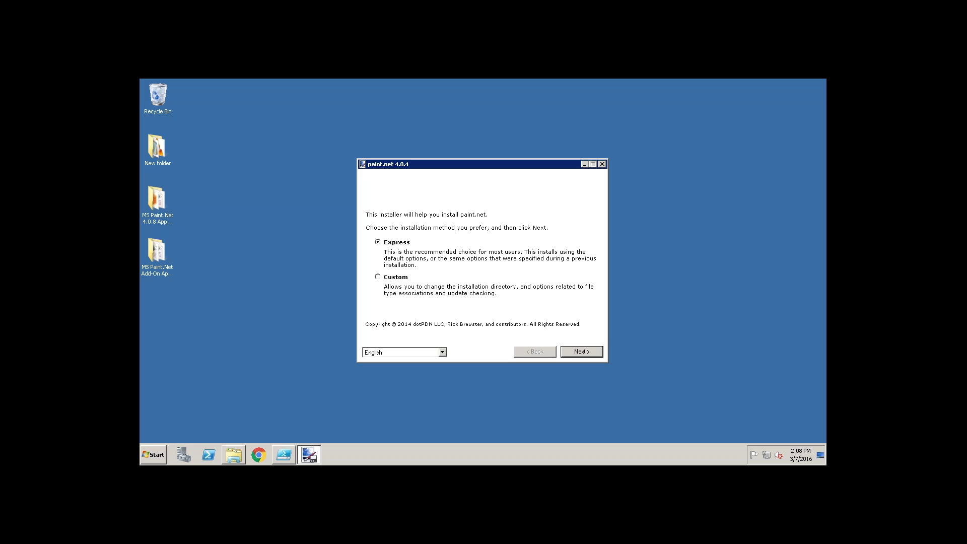
Complete an Express install of paint.net 4.0.4, accepting the license and leaving 'Start paint.net' unchecked
{"action": "left_click", "coordinate": [586, 352]}
{"action": "left_click", "coordinate": [458, 334]}
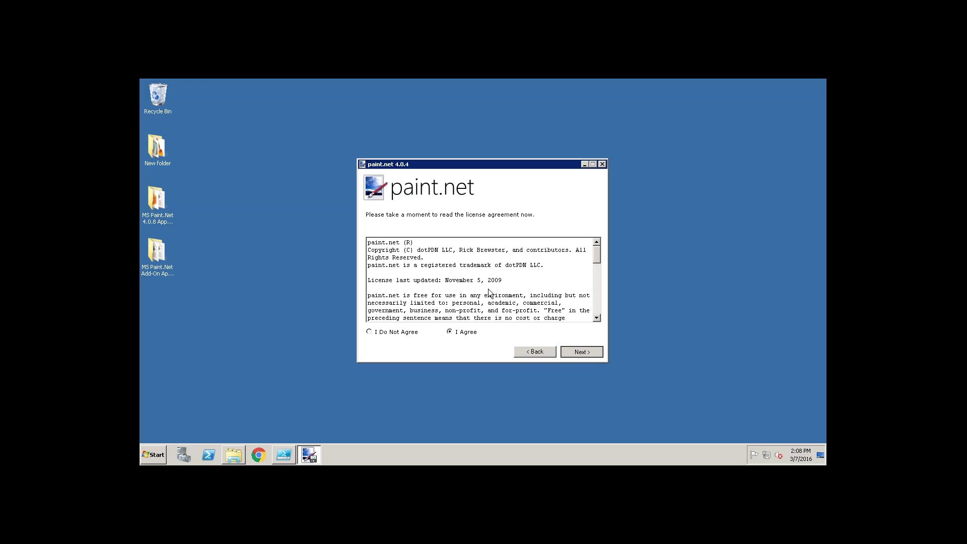
{"action": "left_click", "coordinate": [567, 352]}
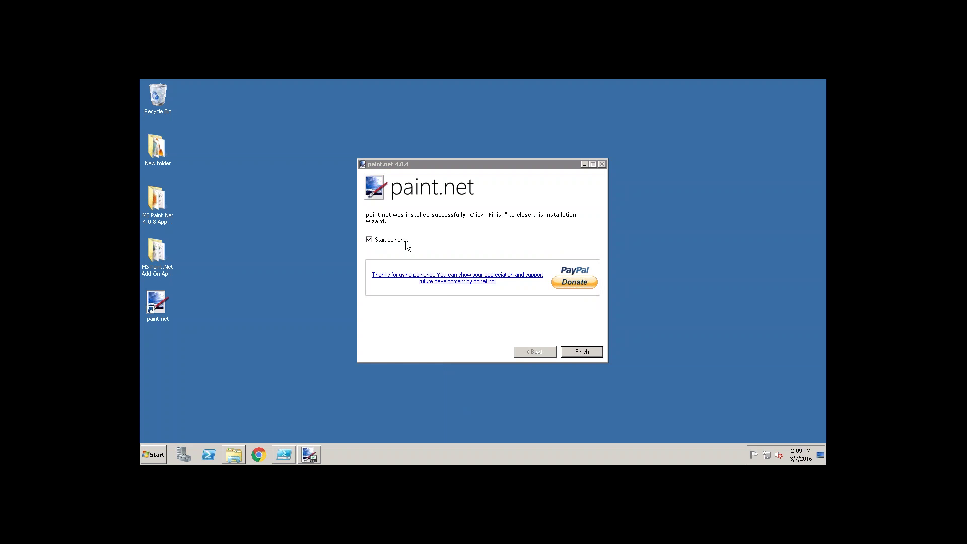
{"action": "left_click", "coordinate": [406, 242]}
{"action": "left_click", "coordinate": [566, 353]}
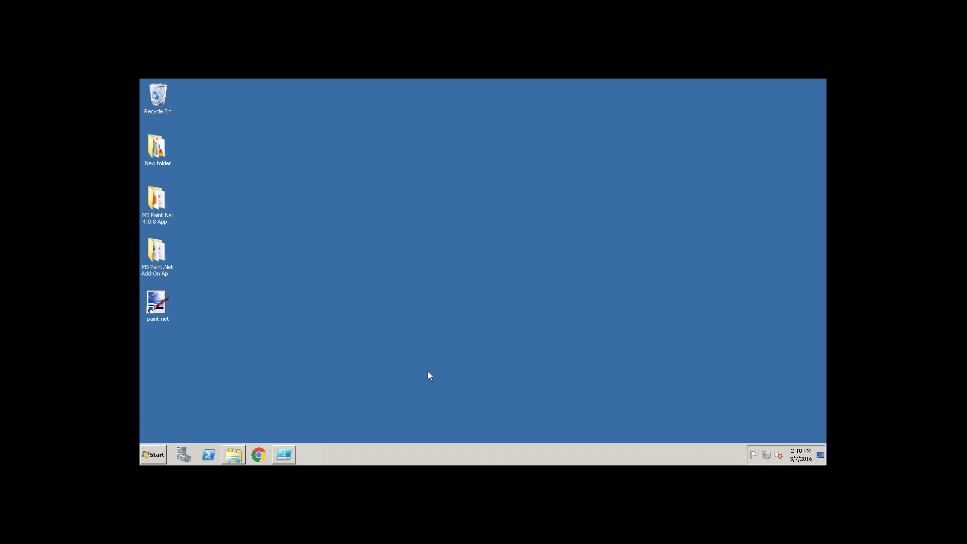
Enter 'Add-AppvClientPackage -Path' at the ISE console prompt using IntelliSense completions
{"action": "left_click", "coordinate": [289, 453]}
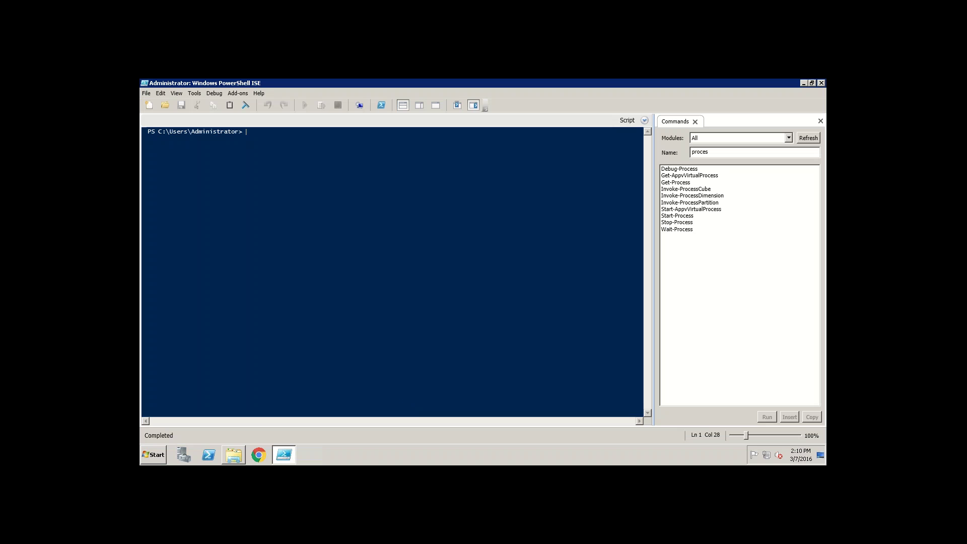
{"action": "type", "text": "add-app"}
{"action": "key", "text": "Down"}
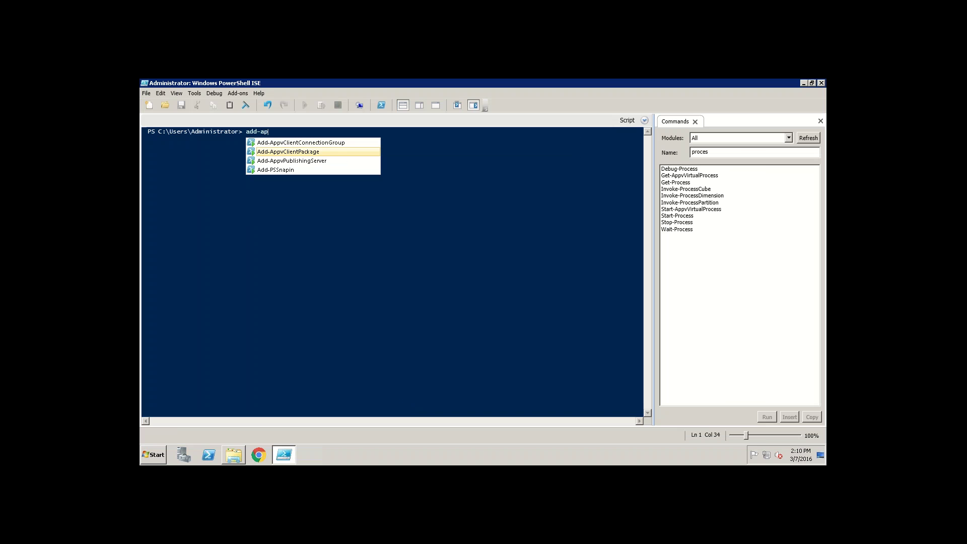
{"action": "key", "text": "Return"}
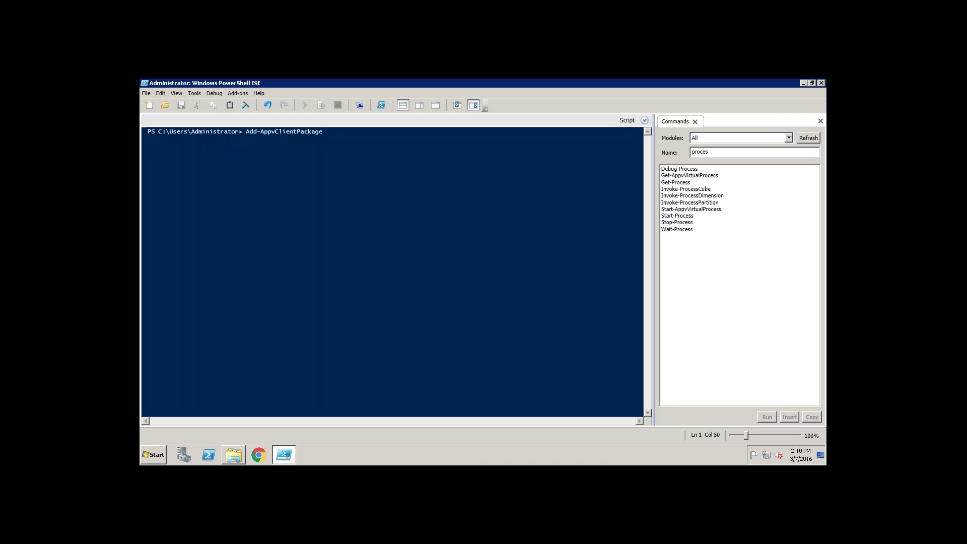
{"action": "type", "text": "-d"}
{"action": "key", "text": "BackSpace"}
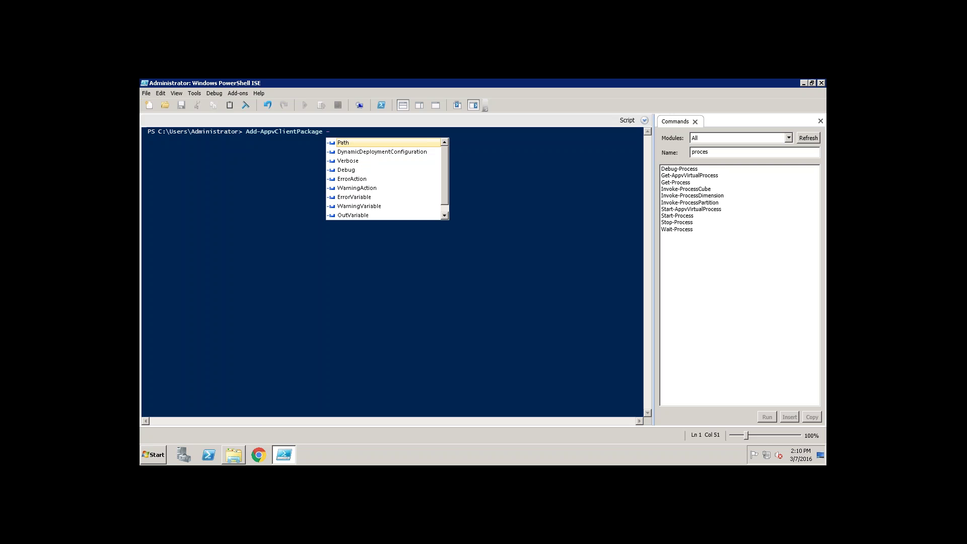
{"action": "key", "text": "Return"}
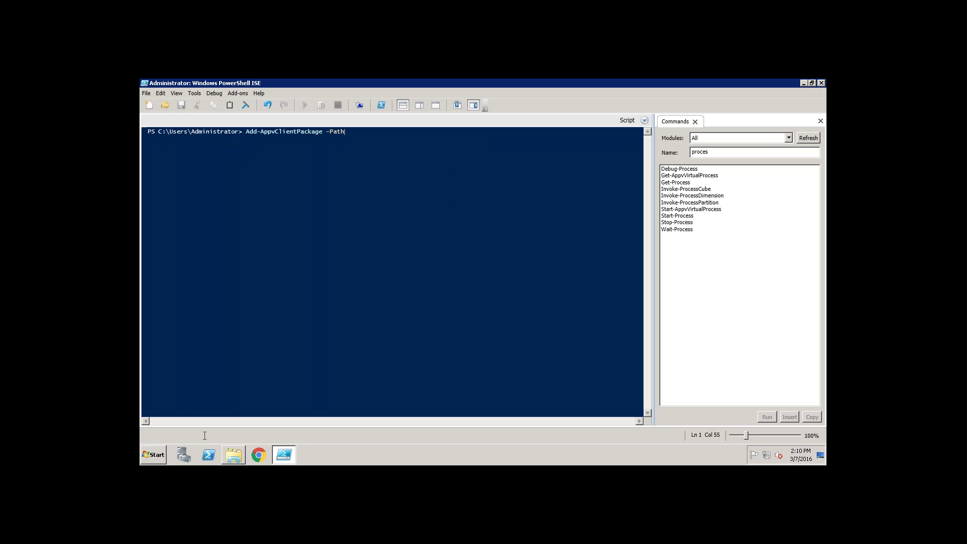
Copy the .appv package's path from the MS Paint.Net Add-On App-V 5.0 desktop folder
{"action": "left_click", "coordinate": [284, 458]}
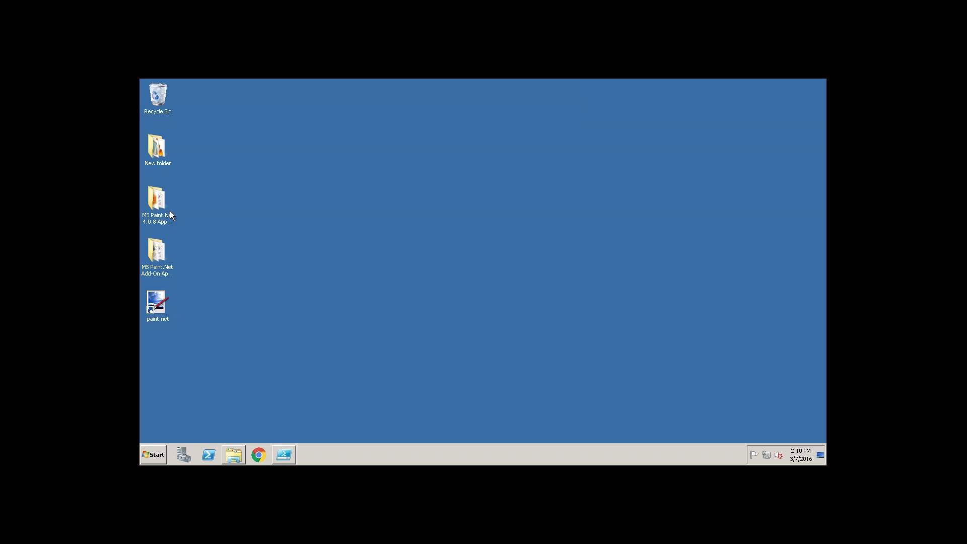
{"action": "double_click", "coordinate": [157, 248]}
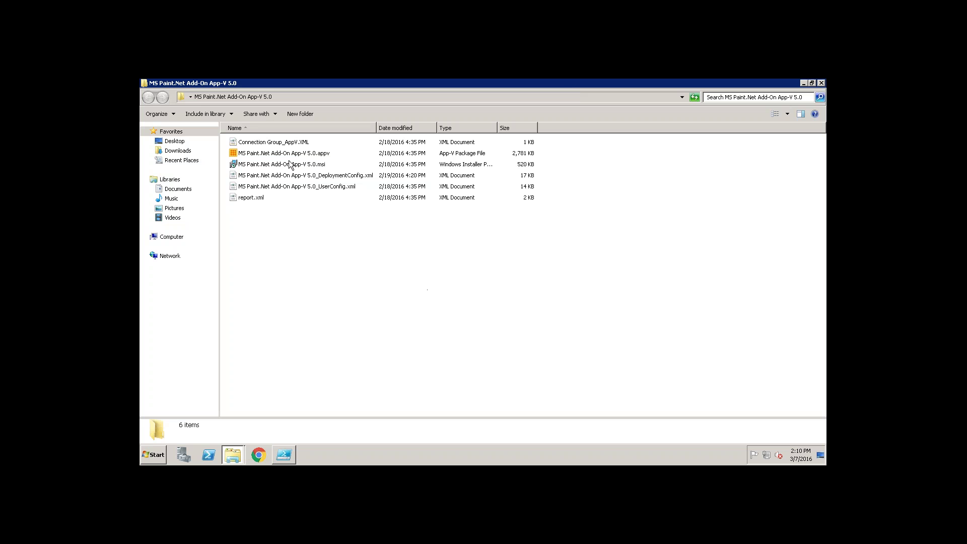
{"action": "right_click", "coordinate": [290, 154]}
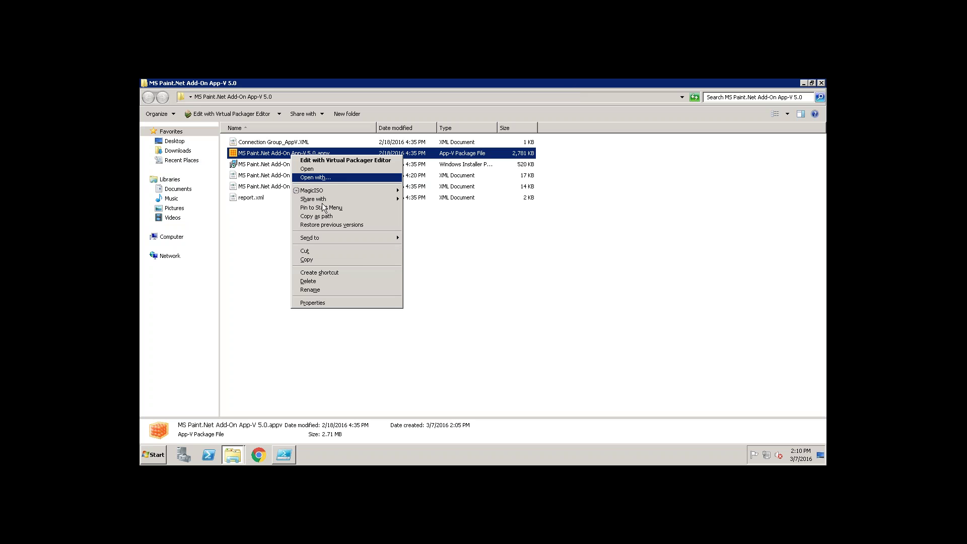
{"action": "left_click", "coordinate": [316, 216]}
Paste the .appv path after -Path and run Add-AppvClientPackage
{"action": "left_click", "coordinate": [283, 455]}
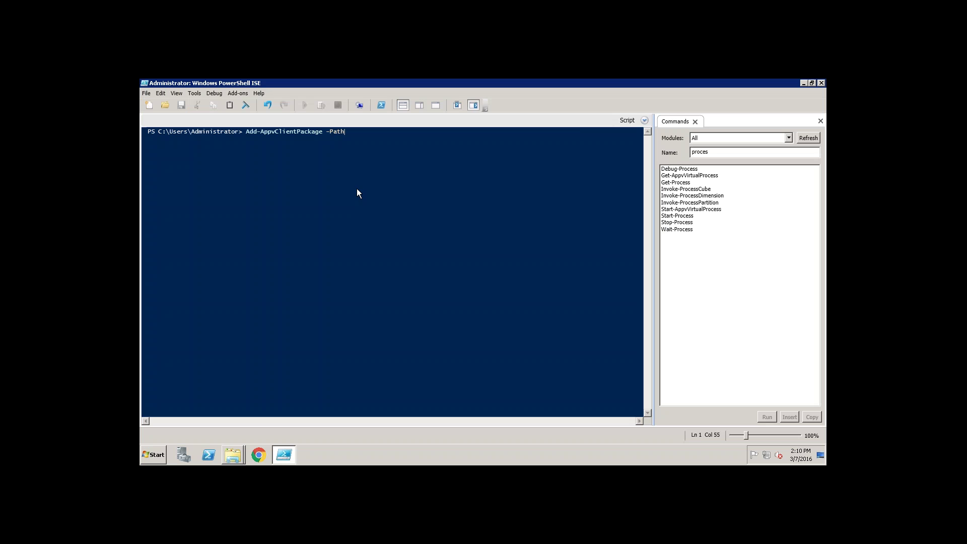
{"action": "right_click", "coordinate": [366, 136]}
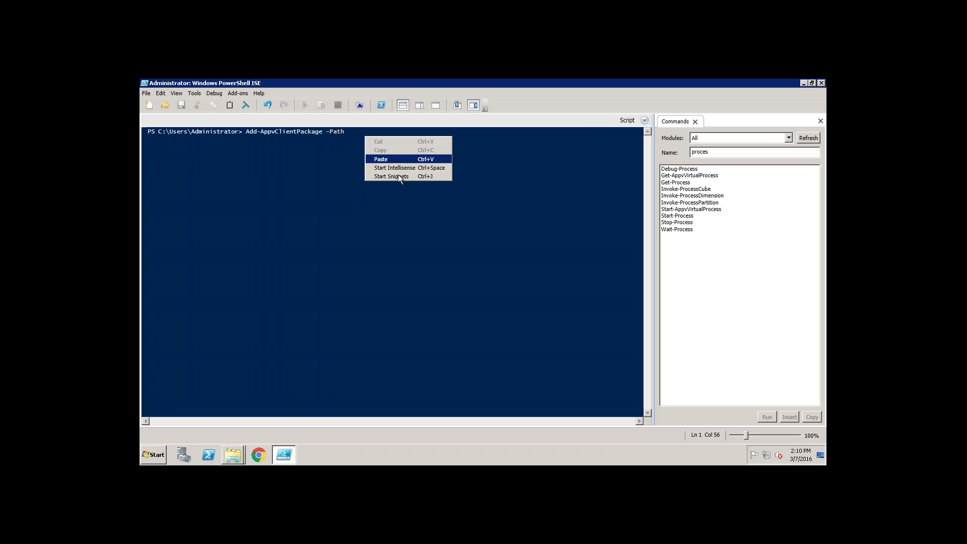
{"action": "left_click", "coordinate": [397, 159]}
{"action": "key", "text": "Return"}
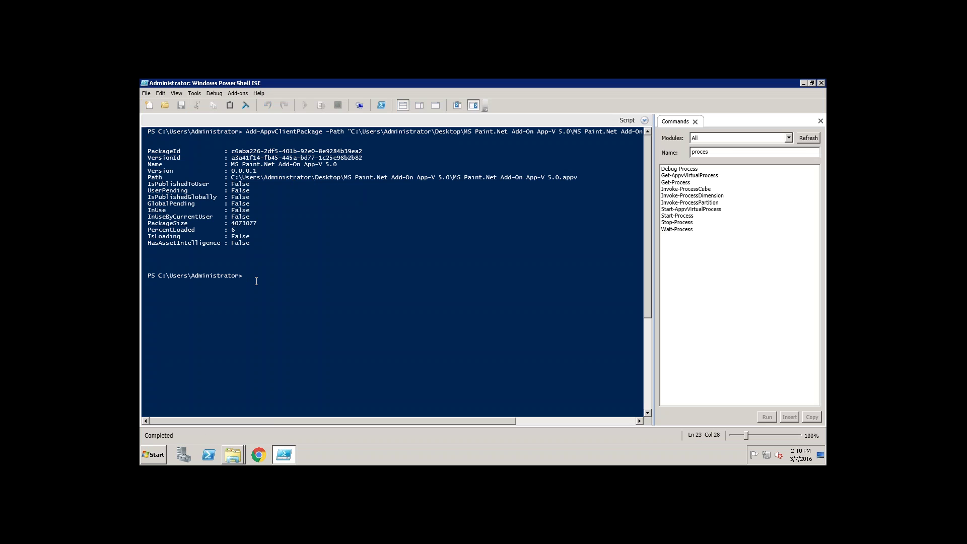
Run Publish-AppvClientPackage -Name "MS Paint.Net Add-On App-V 5.0" -Global, fixing the stray space
{"action": "type", "text": "publish-"}
{"action": "key", "text": "Tab"}
{"action": "type", "text": "-Name"}
{"action": "left_click_drag", "start_coordinate": [341, 165], "coordinate": [228, 165]}
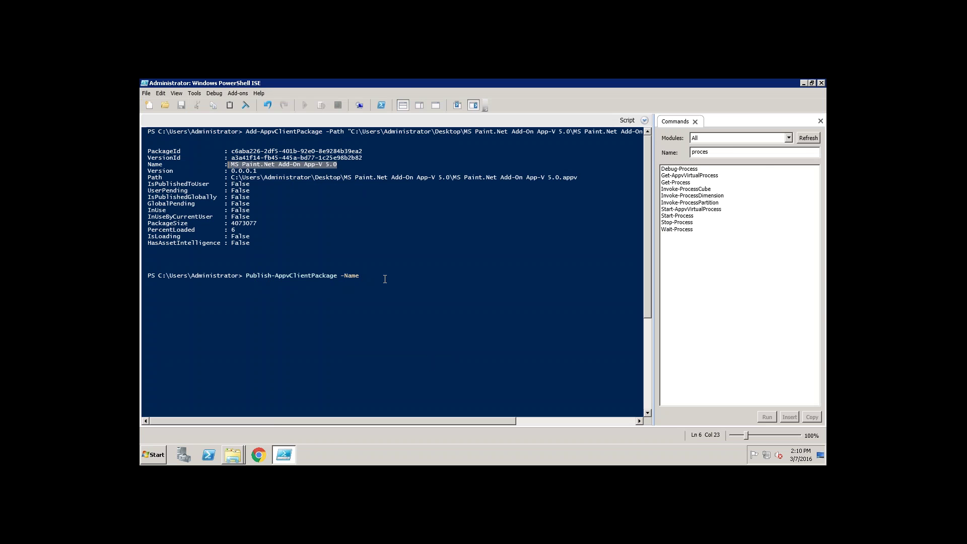
{"action": "type", "text": "\""}
{"action": "type", "text": "MS Paint.Net Add-On App-V 5.0"}
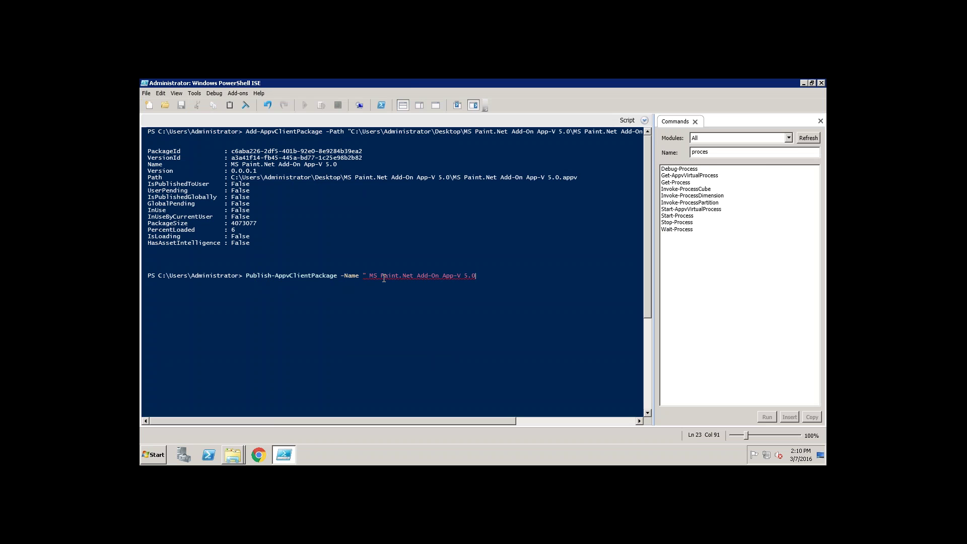
{"action": "type", "text": "\" -Global"}
{"action": "key", "text": "ctrl+Up"}
{"action": "key", "text": "Down"}
{"action": "key", "text": "Delete"}
{"action": "key", "text": "Return"}
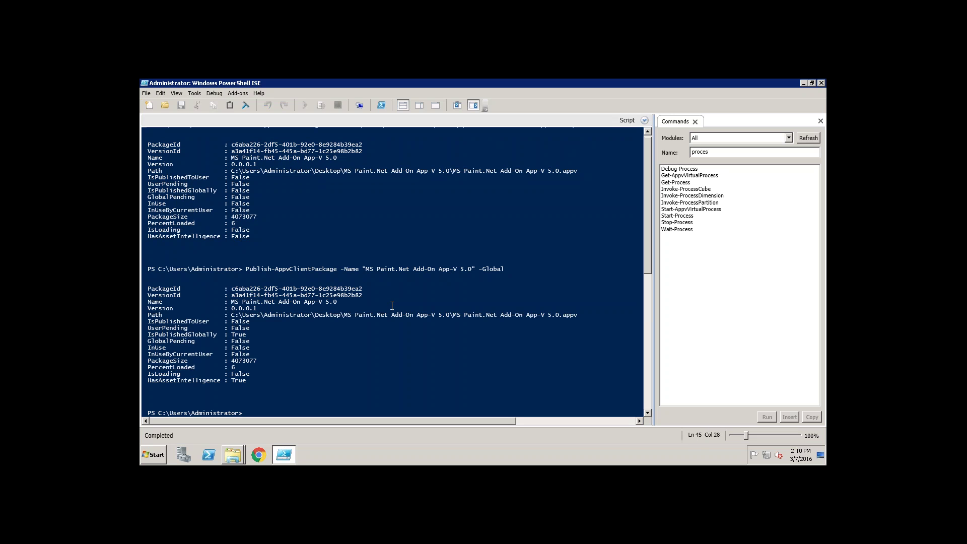
Launch paint.net, close the Updates dialog, and browse the Effects submenus, finding no Flip effects
{"action": "left_click", "coordinate": [803, 83]}
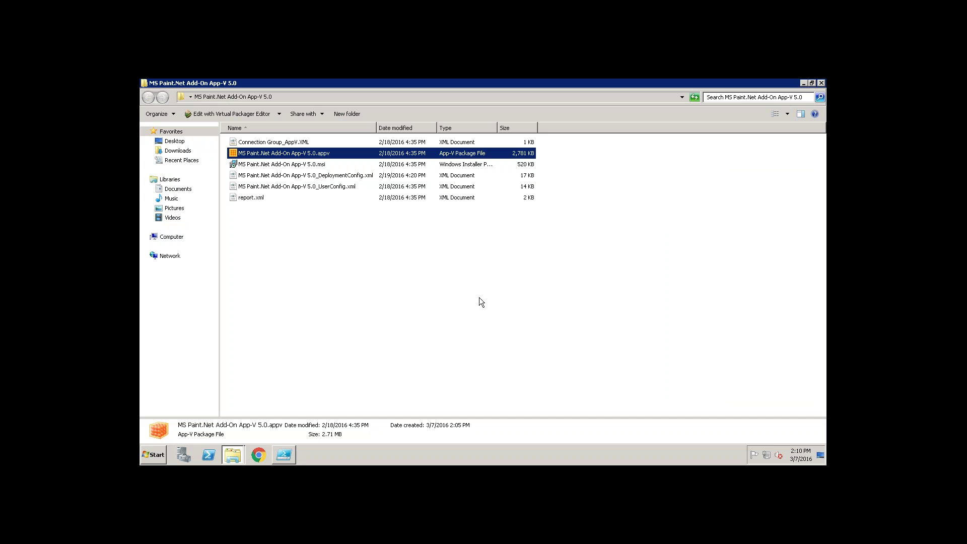
{"action": "left_click", "coordinate": [803, 83]}
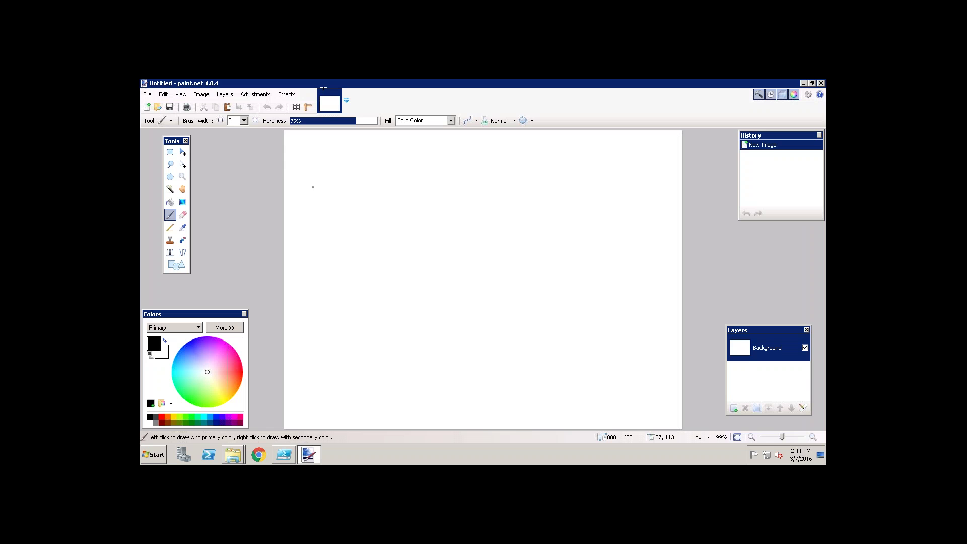
{"action": "left_click", "coordinate": [286, 94]}
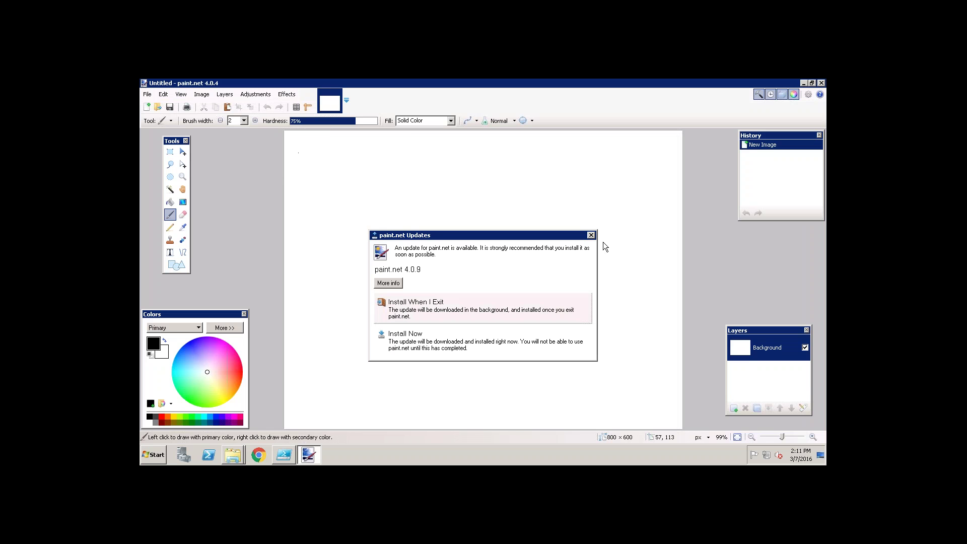
{"action": "left_click", "coordinate": [591, 235]}
{"action": "left_click", "coordinate": [287, 95]}
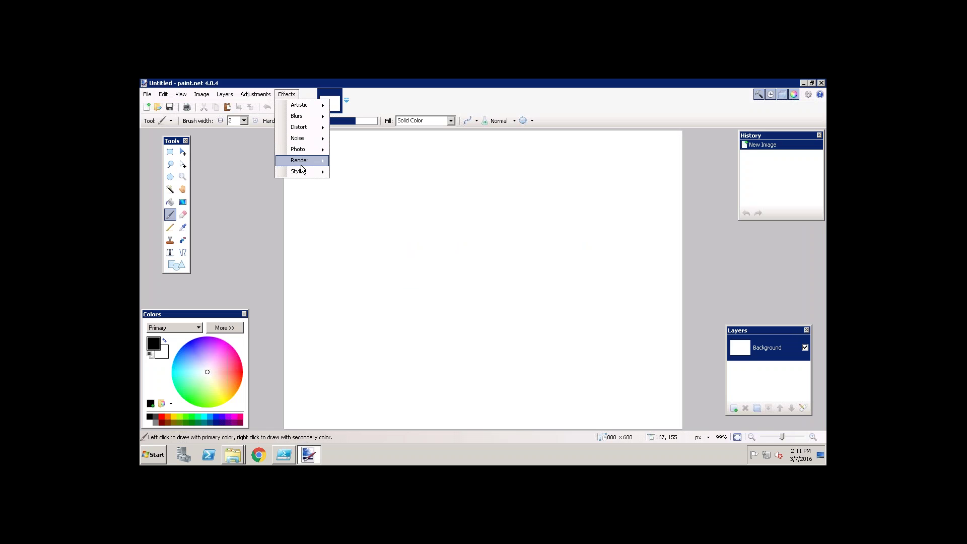
{"action": "mouse_move", "coordinate": [308, 161]}
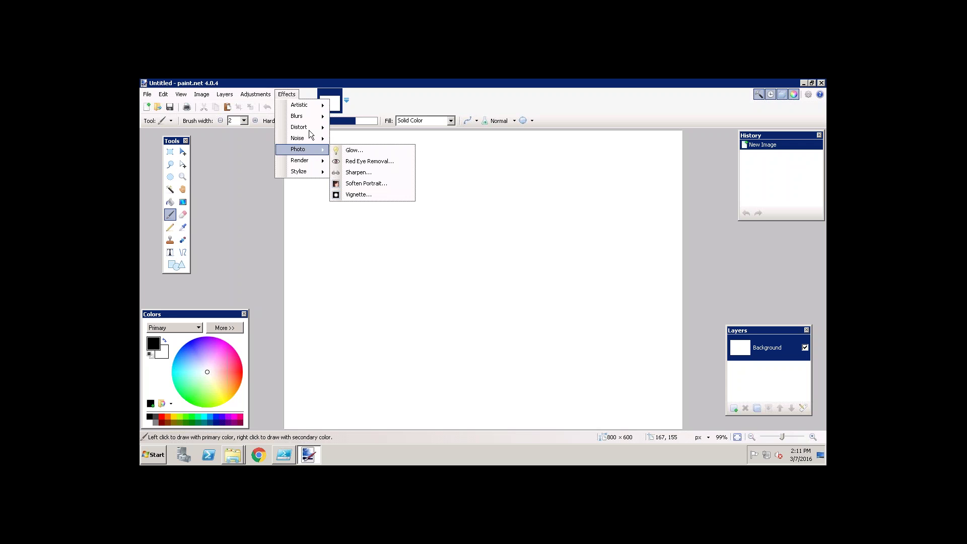
Close paint.net, start regedit, and browse HKEY_LOCAL_MACHINE\SOFTWARE including Wow6432Node
{"action": "left_click", "coordinate": [820, 83]}
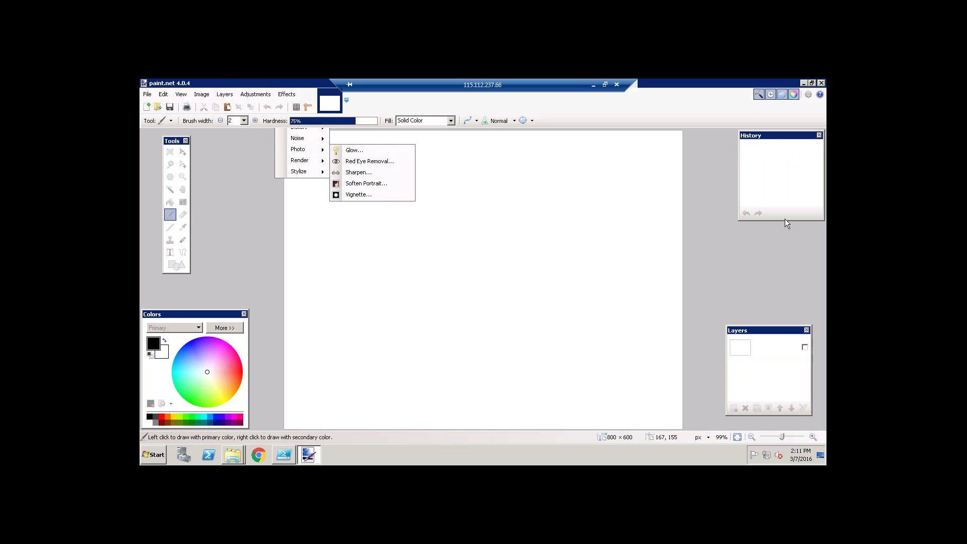
{"action": "key", "text": "super+r"}
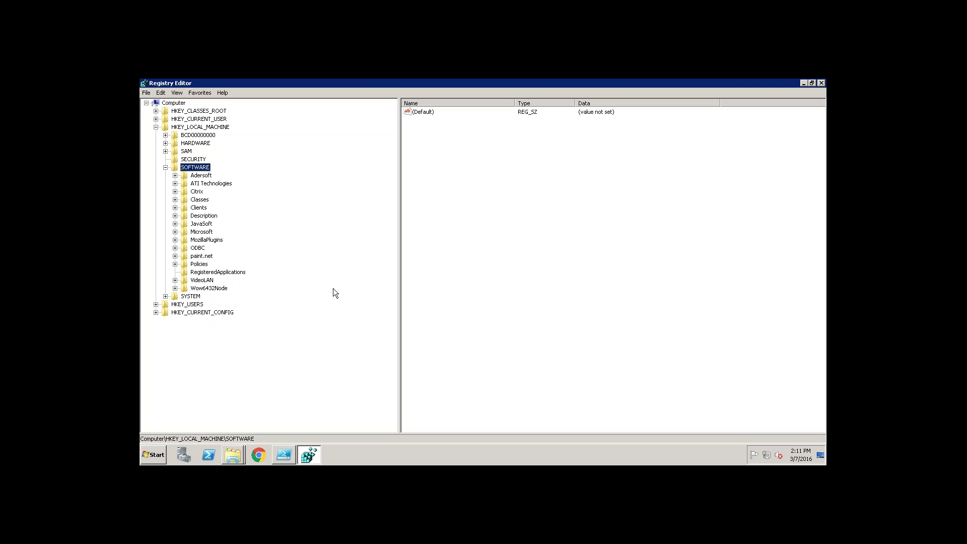
{"action": "key", "text": "s"}
{"action": "key", "text": "Up"}
{"action": "key", "text": "Left"}
{"action": "key", "text": "w"}
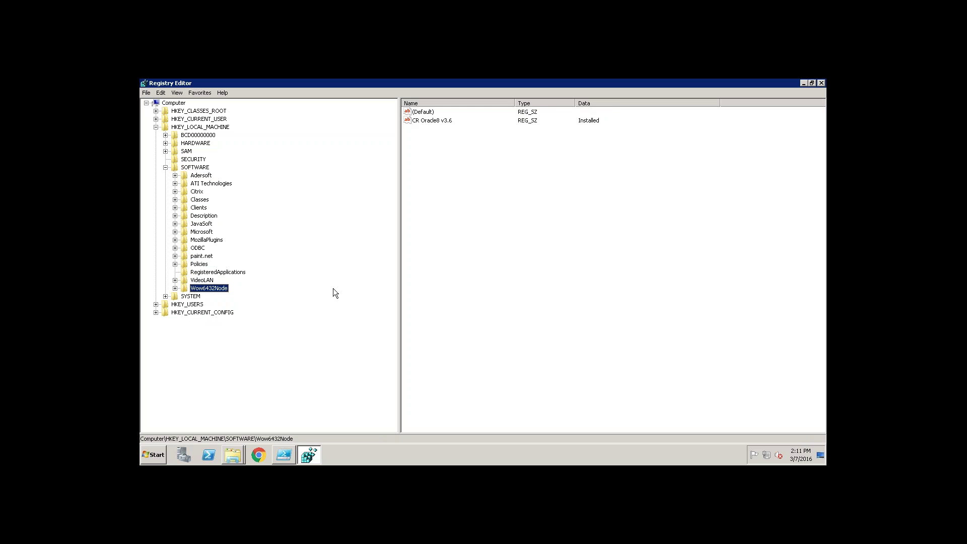
{"action": "key", "text": "Right"}
{"action": "key", "text": "Right"}
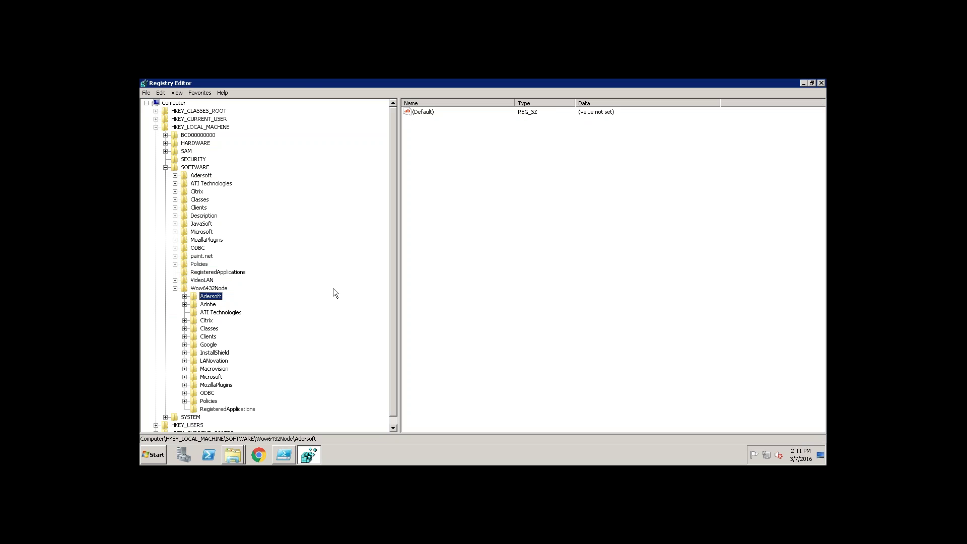
{"action": "key", "text": "Down"}
{"action": "key", "text": "Down"}
{"action": "key", "text": "Down"}
{"action": "key", "text": "Down"}
{"action": "key", "text": "Left"}
{"action": "key", "text": "Left"}
{"action": "key", "text": "Left"}
{"action": "key", "text": "Up"}
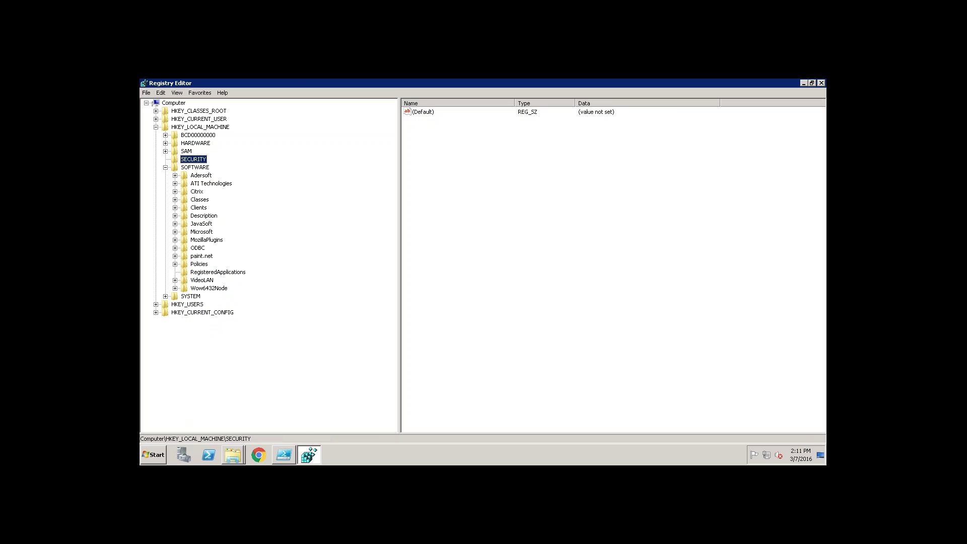
{"action": "key", "text": "Down"}
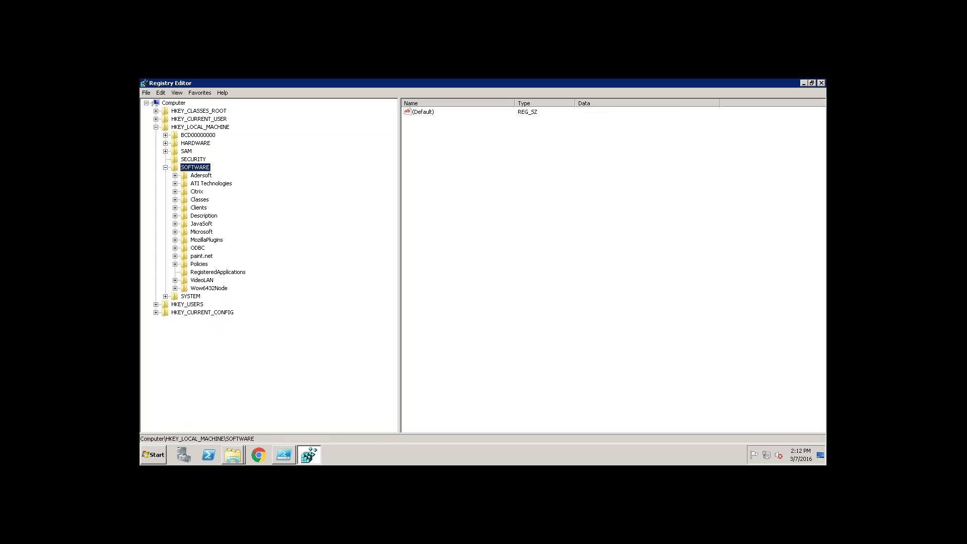
Expand Microsoft > AppV > Client and select the RunVirtual key
{"action": "left_click", "coordinate": [201, 232]}
{"action": "key", "text": "Right"}
{"action": "key", "text": "Down"}
{"action": "key", "text": "Down"}
{"action": "key", "text": "Down"}
{"action": "key", "text": "Down"}
{"action": "key", "text": "Down"}
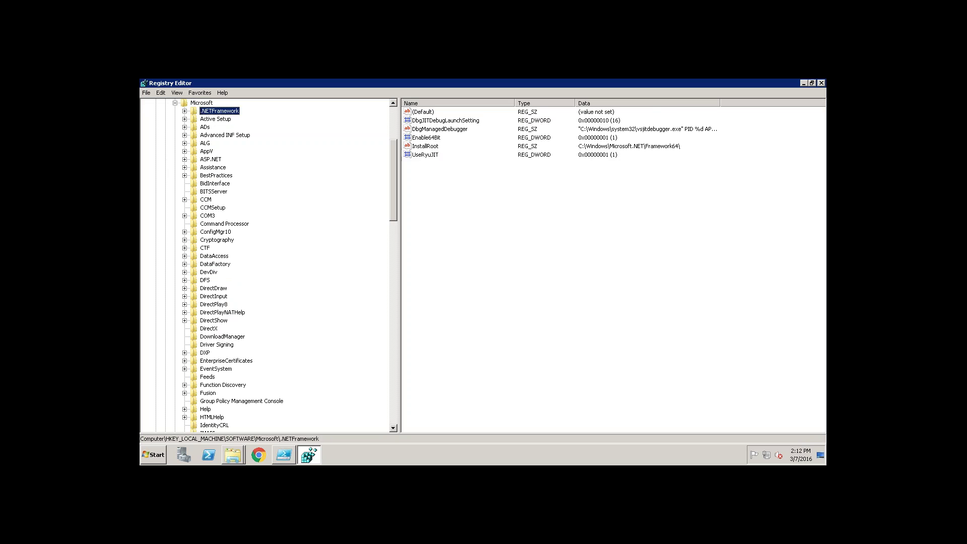
{"action": "key", "text": "Down"}
{"action": "key", "text": "Right"}
{"action": "key", "text": "Right"}
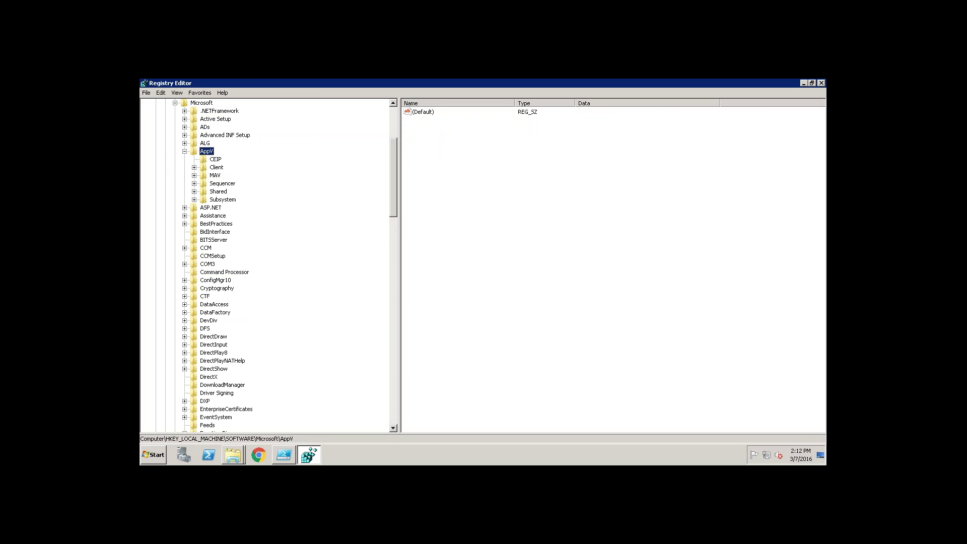
{"action": "key", "text": "Down"}
{"action": "key", "text": "Right"}
{"action": "key", "text": "Down"}
{"action": "key", "text": "Down"}
{"action": "key", "text": "Down"}
{"action": "key", "text": "Down"}
{"action": "key", "text": "Down"}
{"action": "key", "text": "Down"}
{"action": "key", "text": "Down"}
{"action": "key", "text": "Down"}
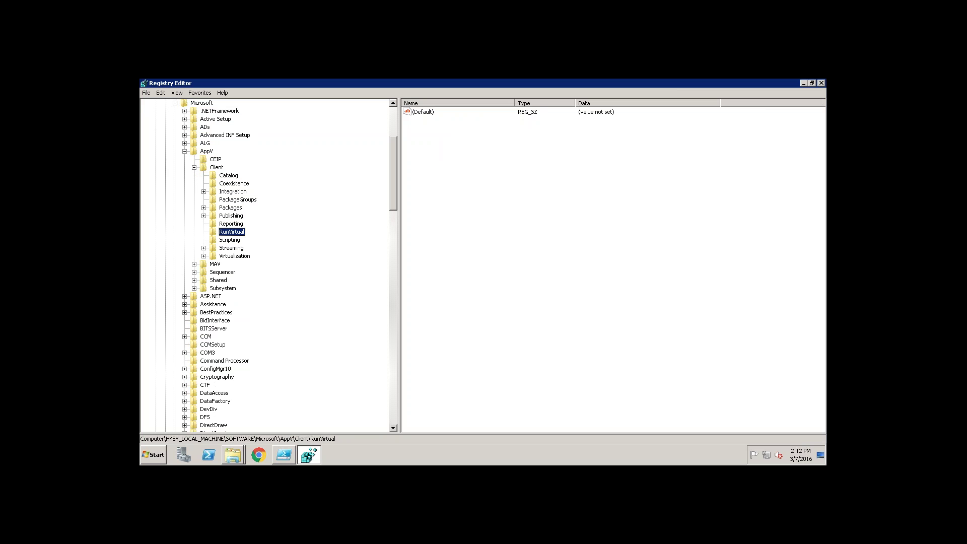
Create a new subkey under RunVirtual
{"action": "right_click", "coordinate": [229, 235]}
{"action": "mouse_move", "coordinate": [252, 244]}
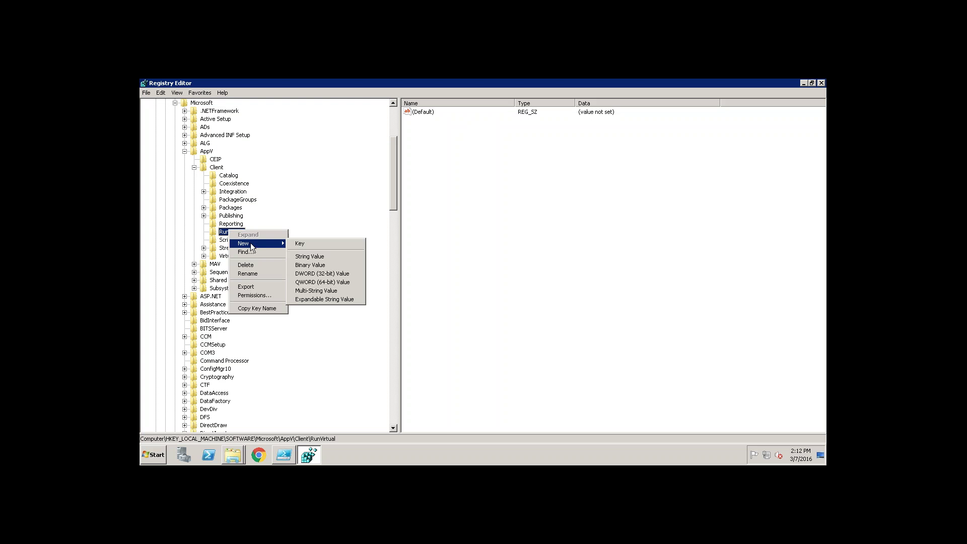
{"action": "left_click", "coordinate": [299, 243]}
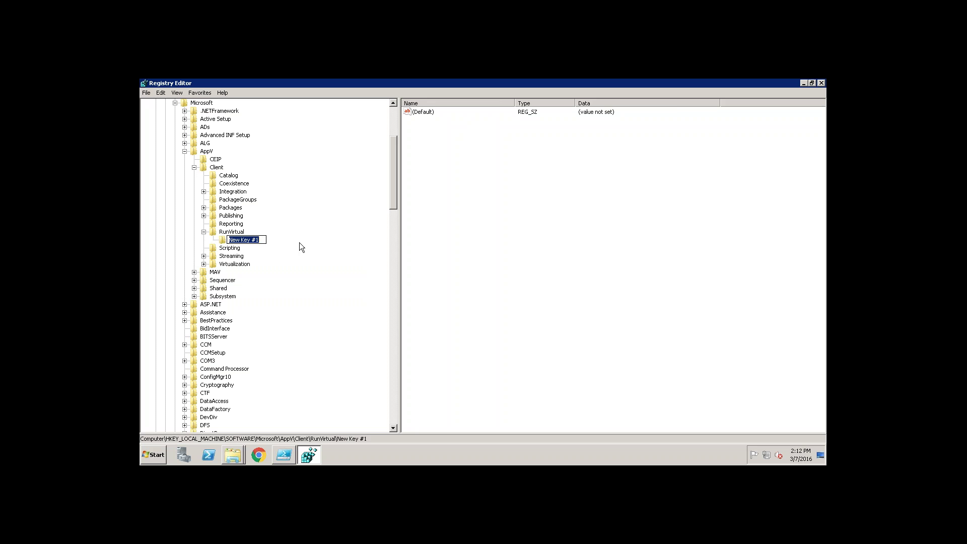
Copy PaintDotNet.exe from the paint.net shortcut's Target field, then return to Registry Editor
{"action": "left_click", "coordinate": [313, 454]}
{"action": "right_click", "coordinate": [157, 310]}
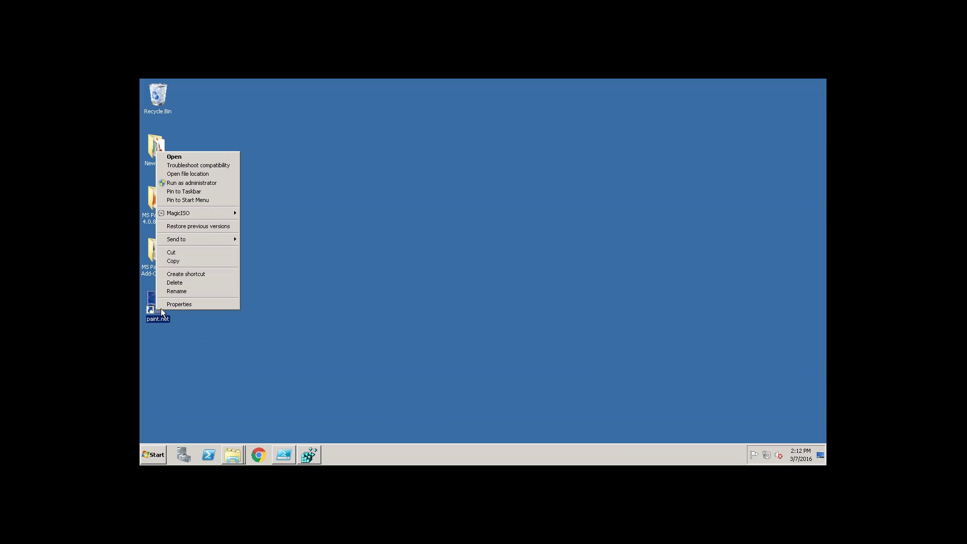
{"action": "left_click", "coordinate": [189, 303]}
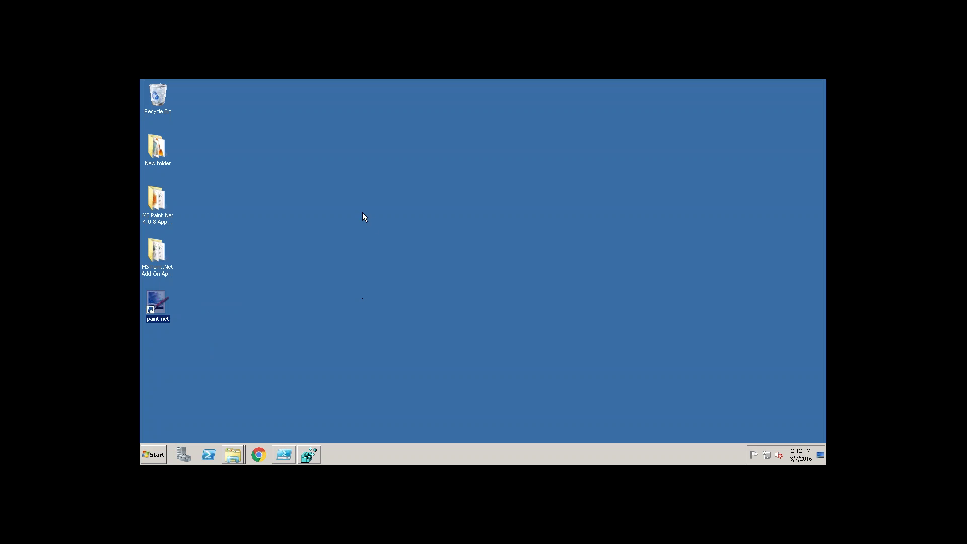
{"action": "left_click", "coordinate": [304, 276]}
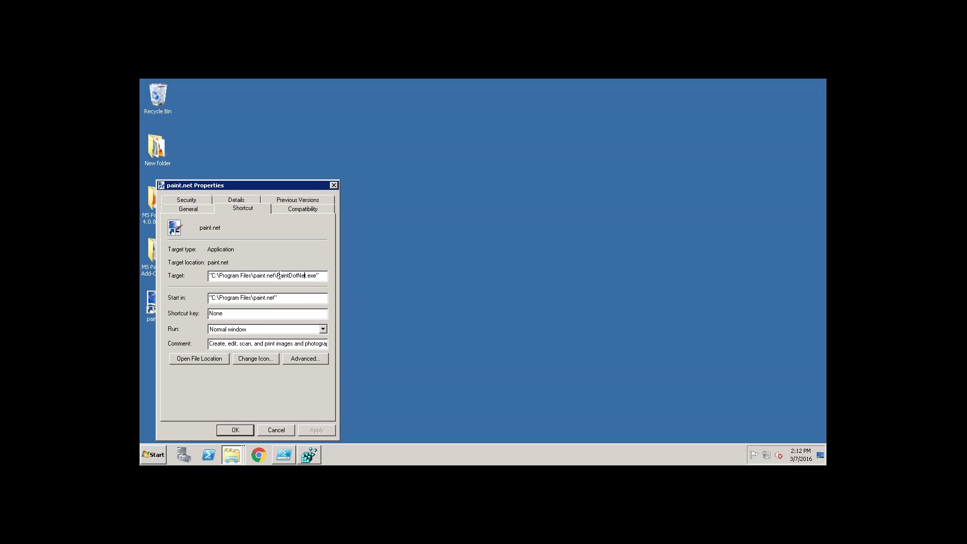
{"action": "left_click_drag", "start_coordinate": [277, 275], "coordinate": [318, 276]}
{"action": "key", "text": "ctrl+c"}
{"action": "left_click", "coordinate": [289, 430]}
{"action": "left_click", "coordinate": [304, 449]}
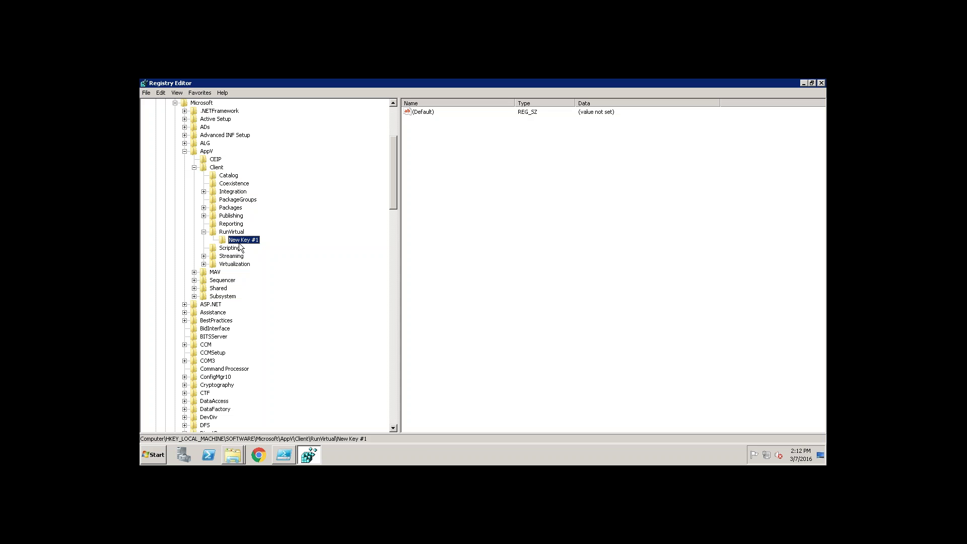
Rename the new key PaintDotNet.exe and open its (Default) value for editing
{"action": "key", "text": "ctrl+v"}
{"action": "key", "text": "Return"}
{"action": "double_click", "coordinate": [424, 112]}
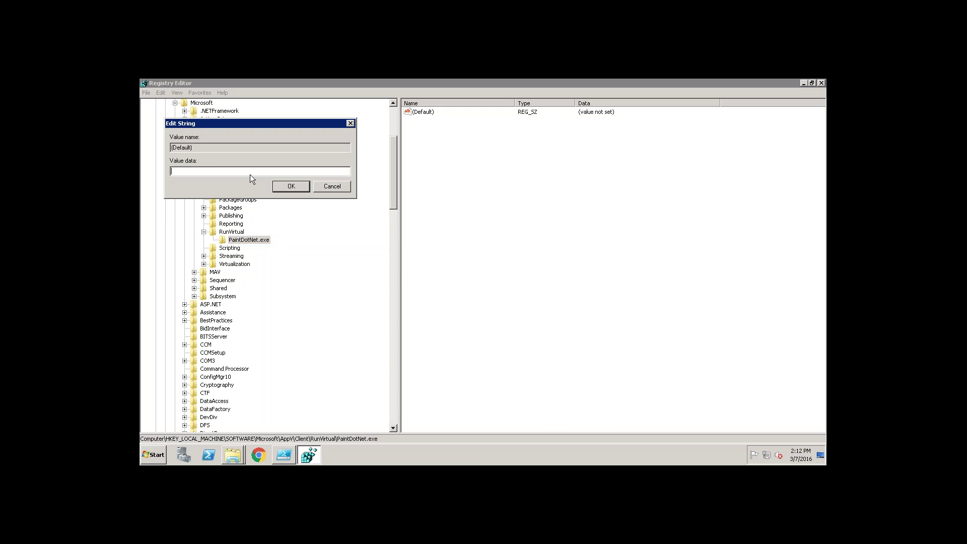
Copy the package's PackageId from the PowerShell output into the value data
{"action": "left_click", "coordinate": [284, 455]}
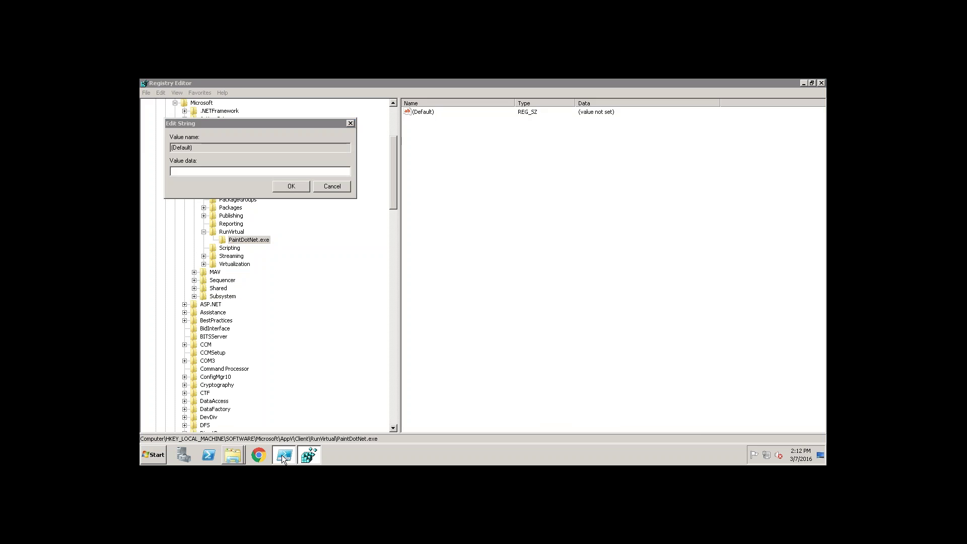
{"action": "left_click", "coordinate": [280, 323]}
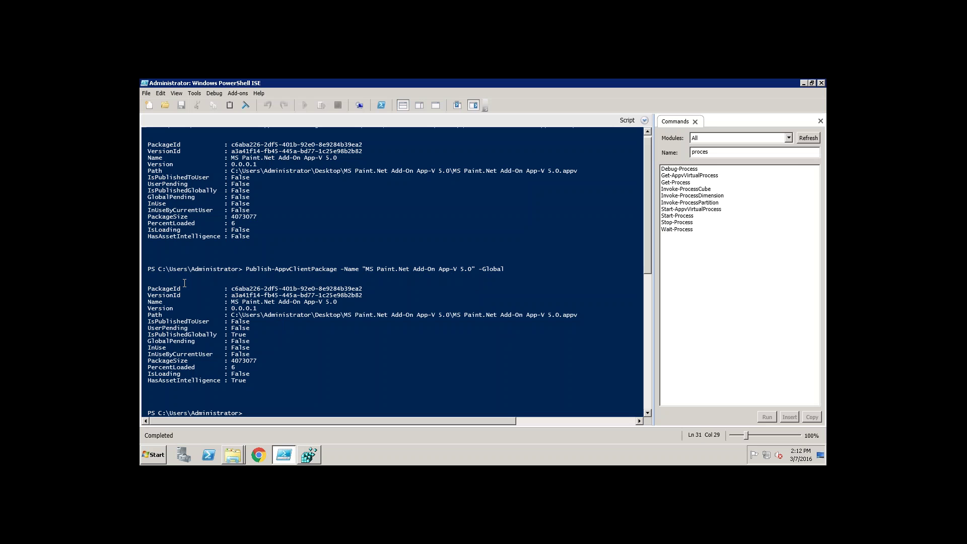
{"action": "scroll", "coordinate": [219, 283], "scroll_direction": "down", "scroll_amount": 2}
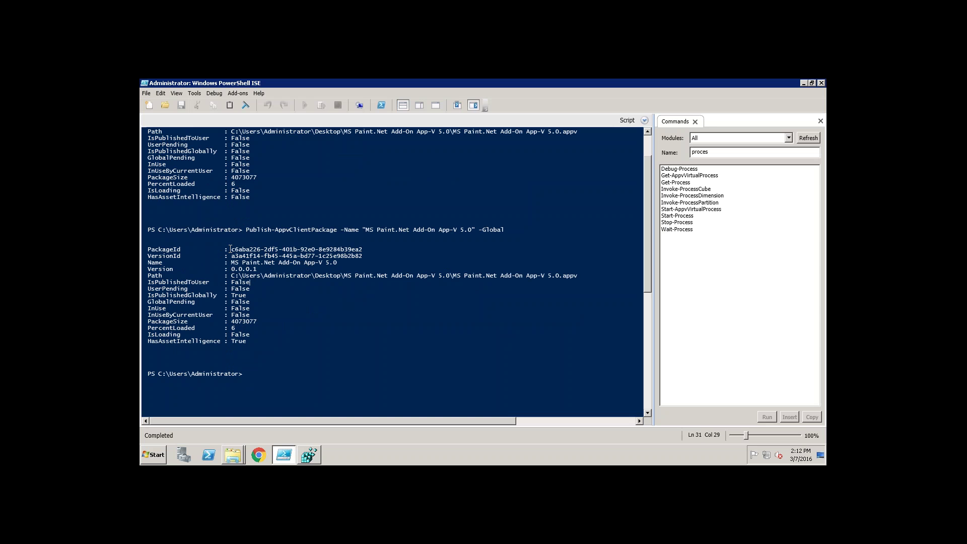
{"action": "left_click_drag", "start_coordinate": [231, 249], "coordinate": [363, 249]}
{"action": "right_click", "coordinate": [353, 249]}
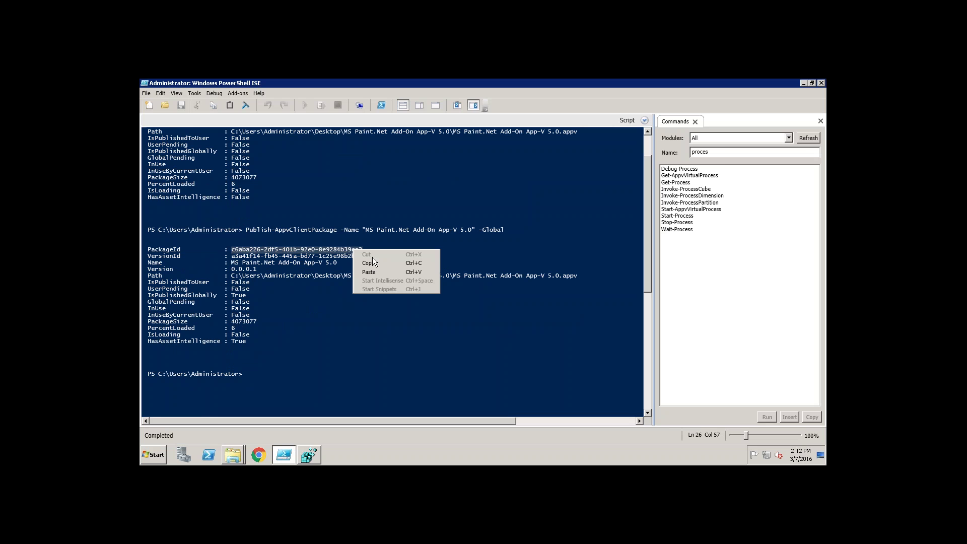
{"action": "left_click", "coordinate": [373, 261]}
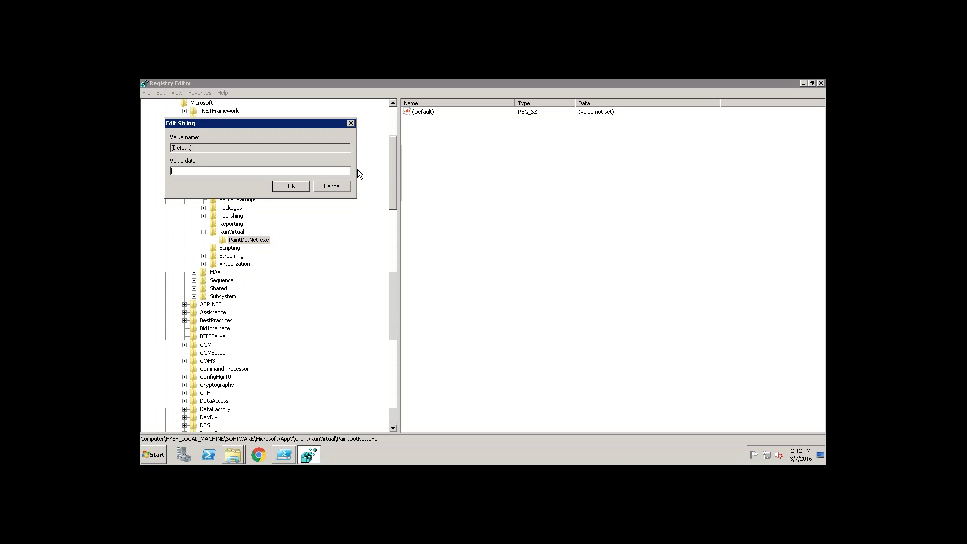
{"action": "key", "text": "ctrl+v"}
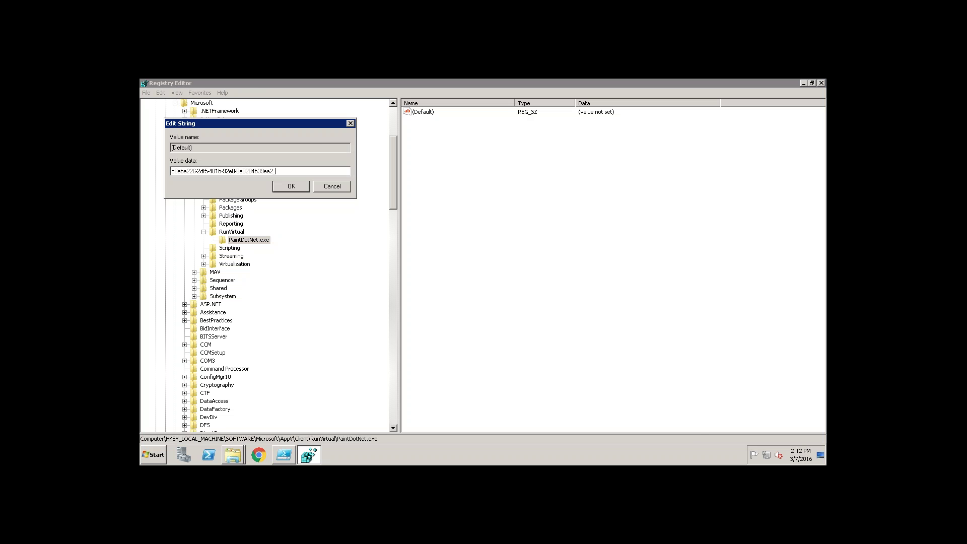
Append the VersionId after an underscore and save the default value
{"action": "left_click", "coordinate": [284, 455]}
{"action": "left_click", "coordinate": [240, 258]}
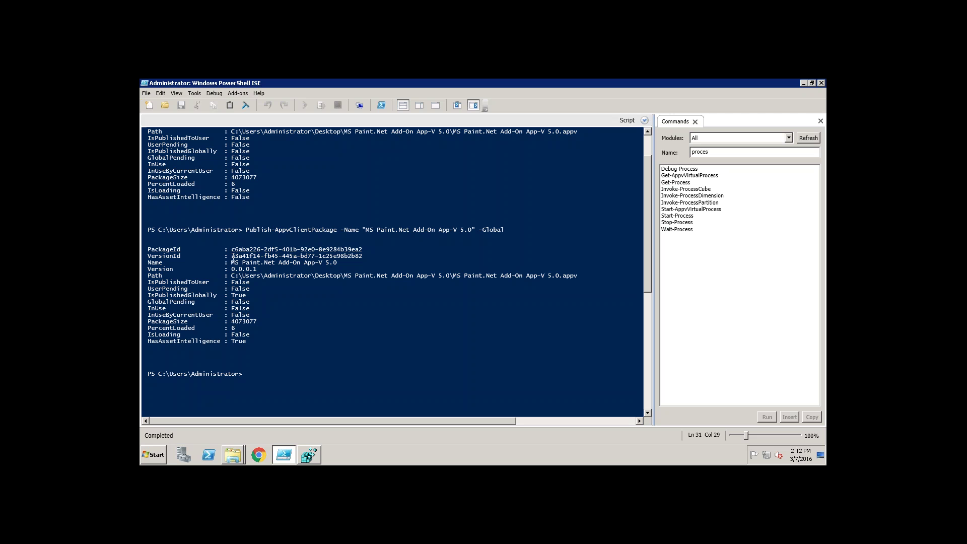
{"action": "left_click_drag", "start_coordinate": [233, 256], "coordinate": [362, 258]}
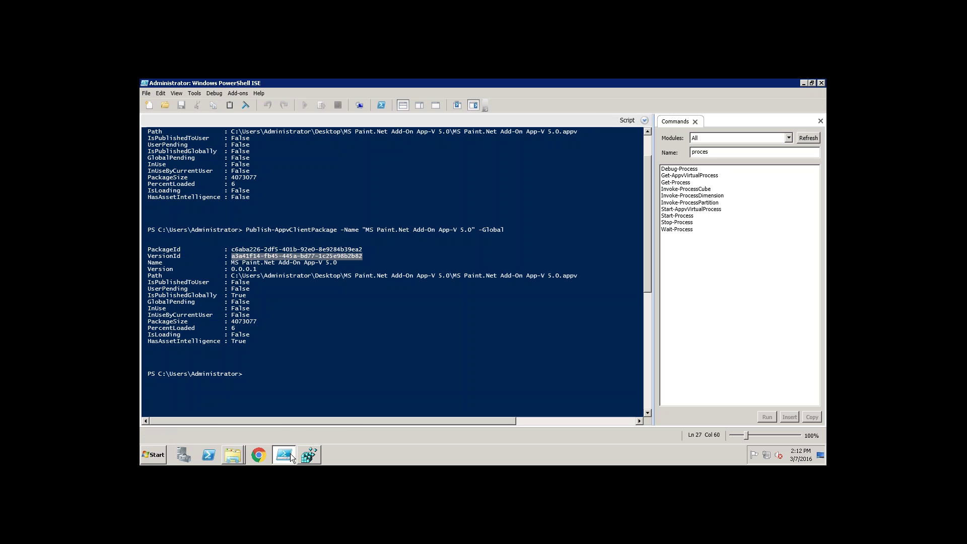
{"action": "left_click", "coordinate": [309, 454]}
{"action": "key", "text": "ctrl+v"}
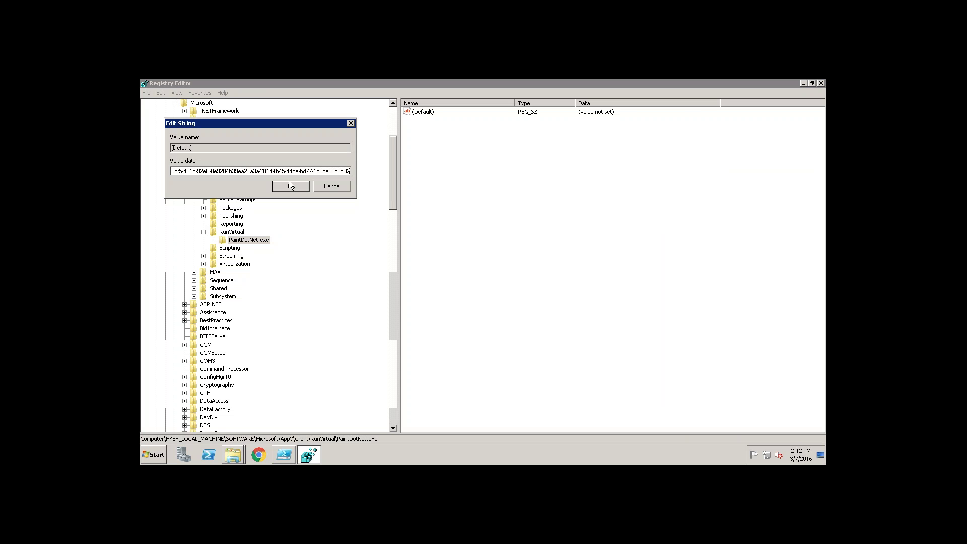
{"action": "left_click", "coordinate": [290, 185]}
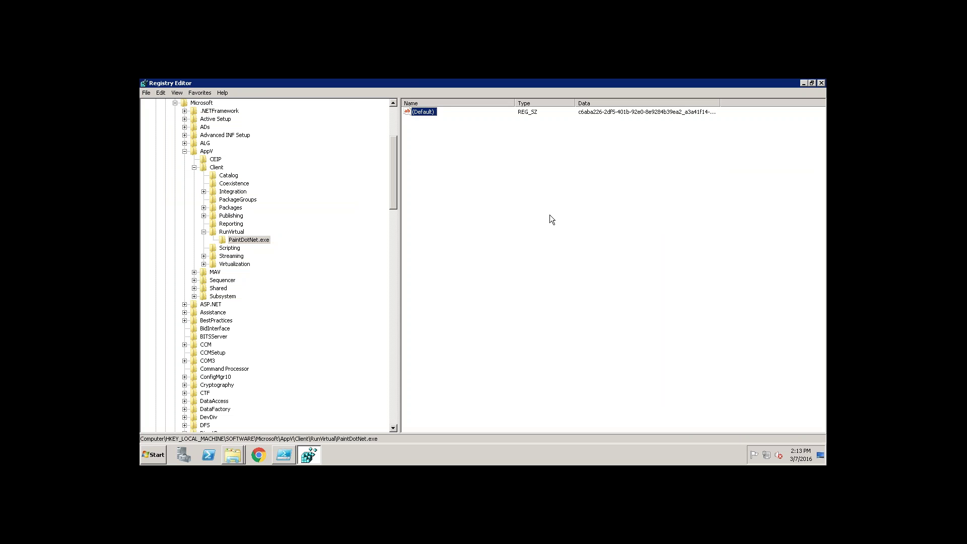
Refresh the desktop, relaunch paint.net, and find Flip Horizontal and Flip Vertical under Effects
{"action": "left_click", "coordinate": [802, 84]}
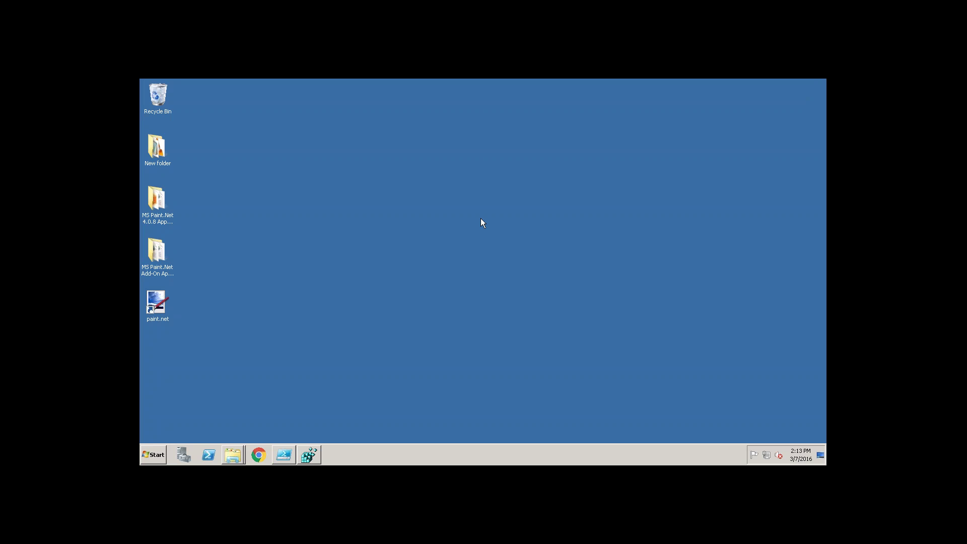
{"action": "right_click", "coordinate": [481, 219]}
{"action": "left_click", "coordinate": [499, 241]}
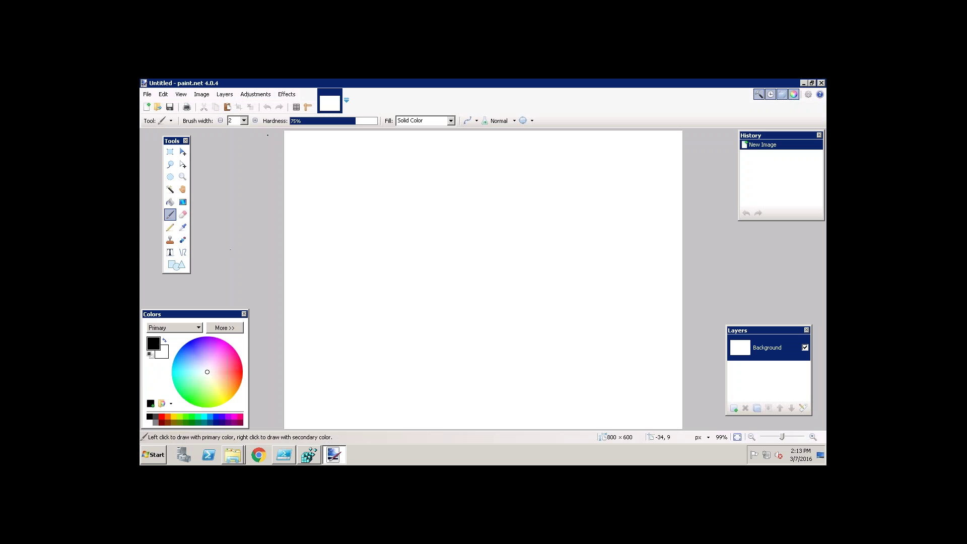
{"action": "left_click", "coordinate": [281, 96]}
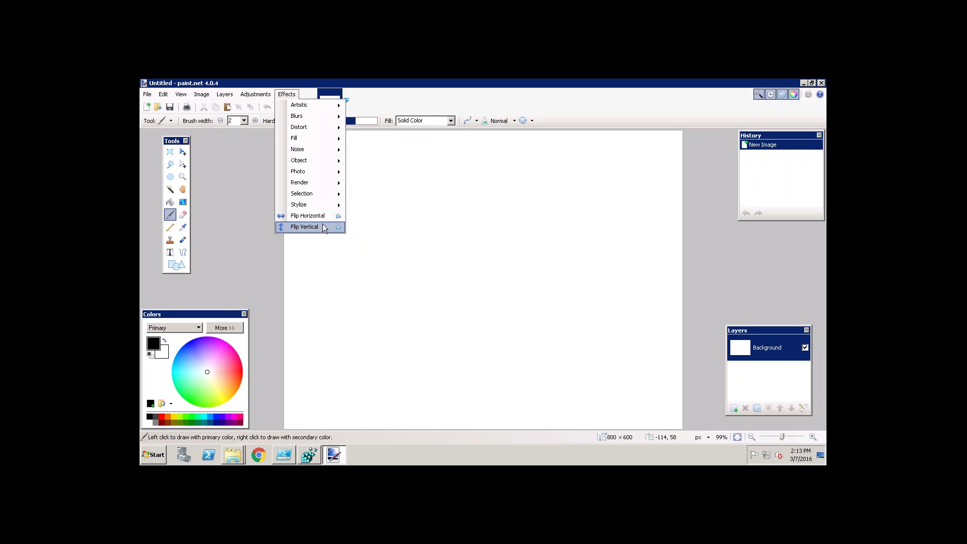
{"action": "mouse_move", "coordinate": [163, 94]}
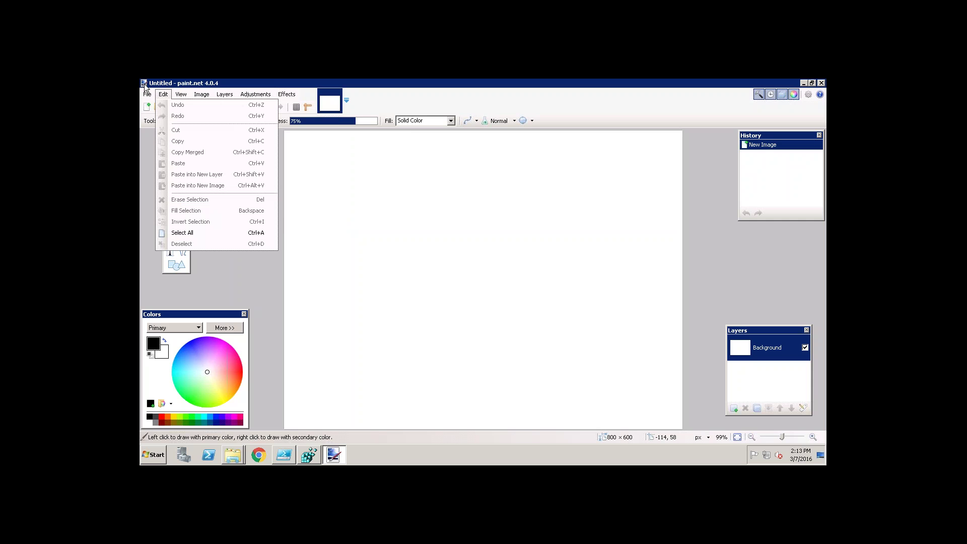
Close paint.net, delete the PaintDotNet.exe key under RunVirtual, and exit Registry Editor
{"action": "left_click", "coordinate": [145, 86]}
{"action": "left_click", "coordinate": [156, 144]}
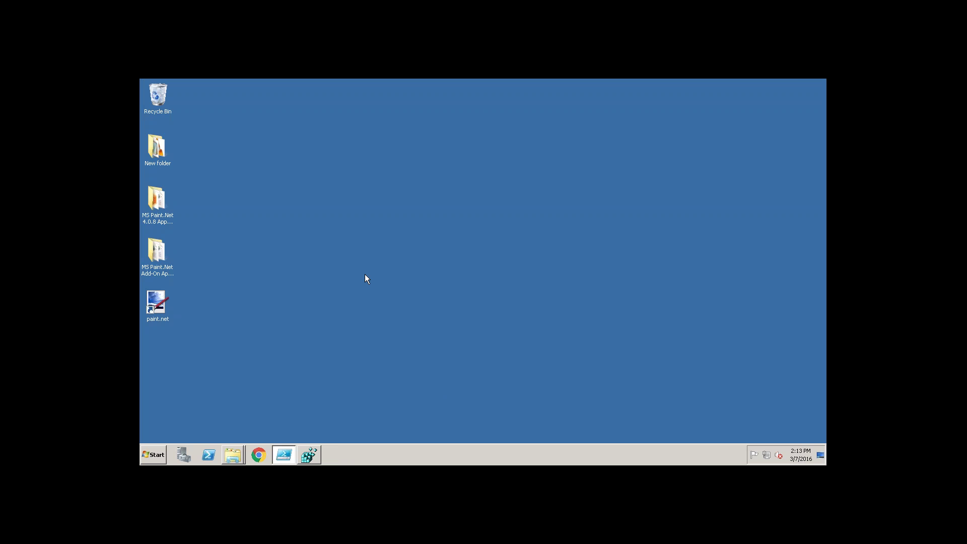
{"action": "left_click", "coordinate": [307, 453]}
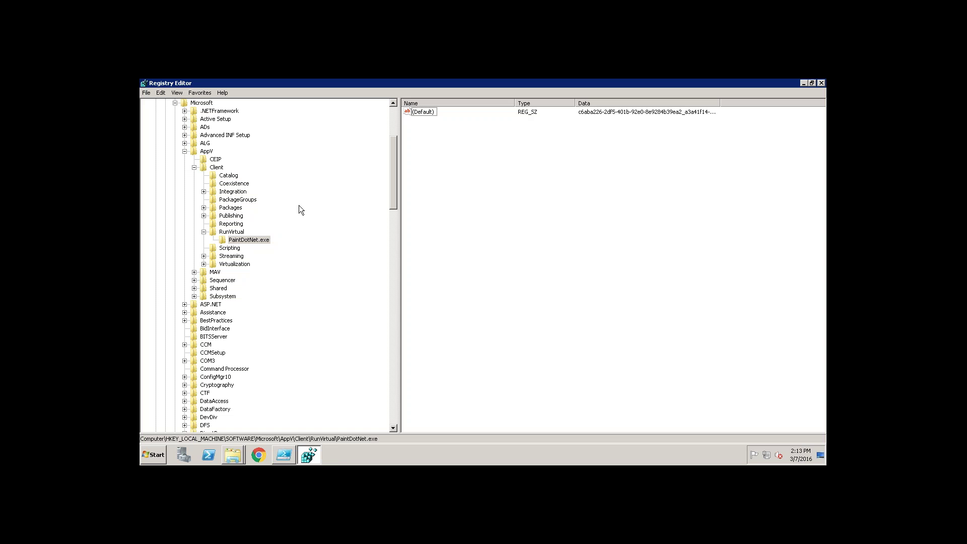
{"action": "right_click", "coordinate": [250, 243]}
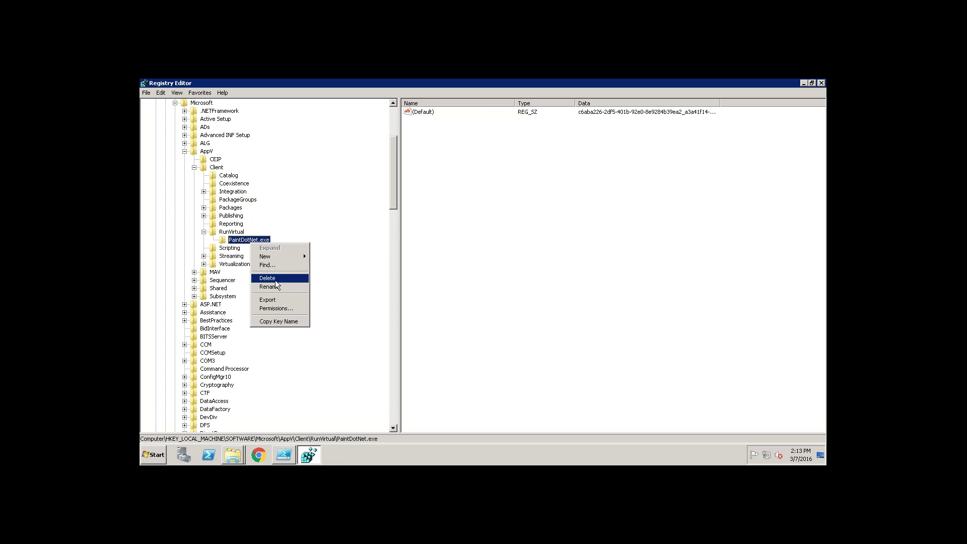
{"action": "left_click", "coordinate": [275, 280]}
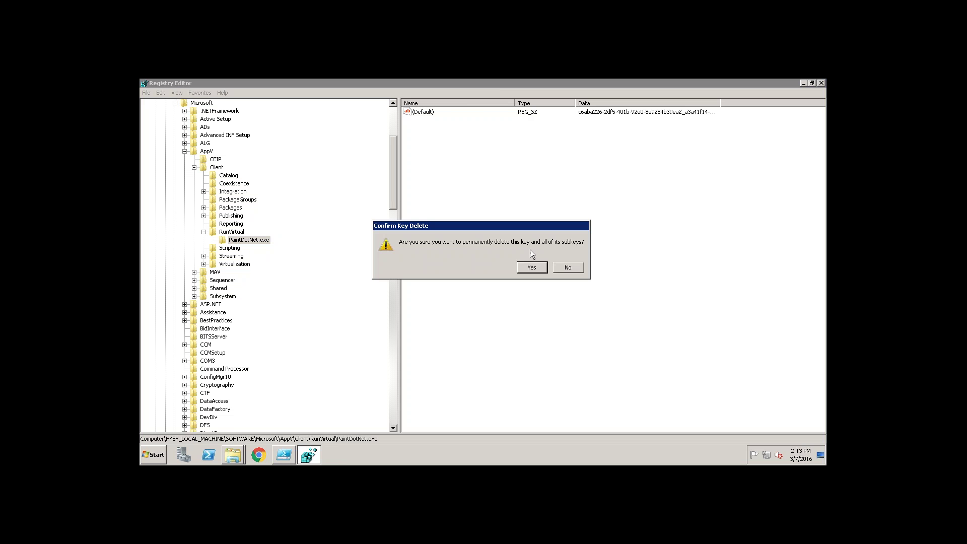
{"action": "left_click", "coordinate": [531, 266]}
{"action": "left_click", "coordinate": [820, 83]}
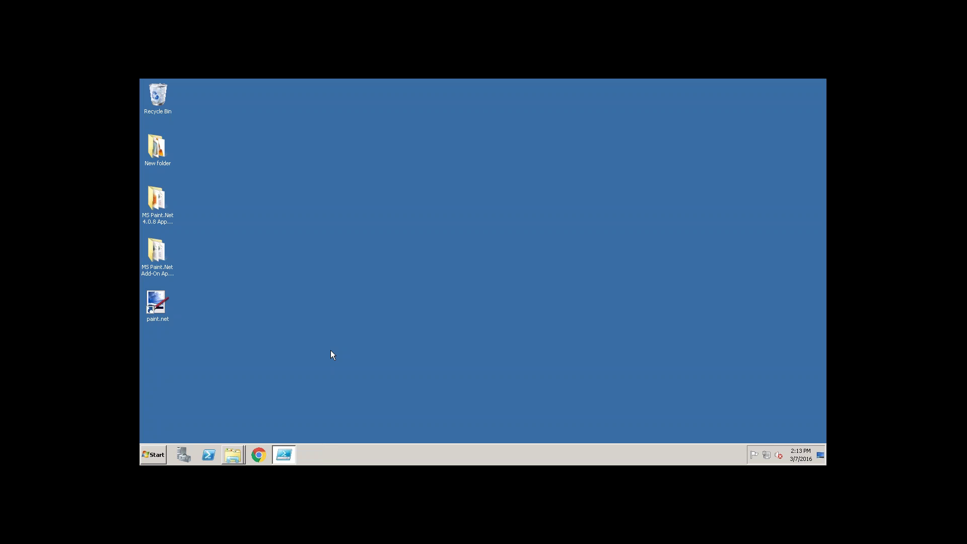
Launch paint.net and check that the Flip entries are gone from its Effects menu
{"action": "double_click", "coordinate": [156, 307]}
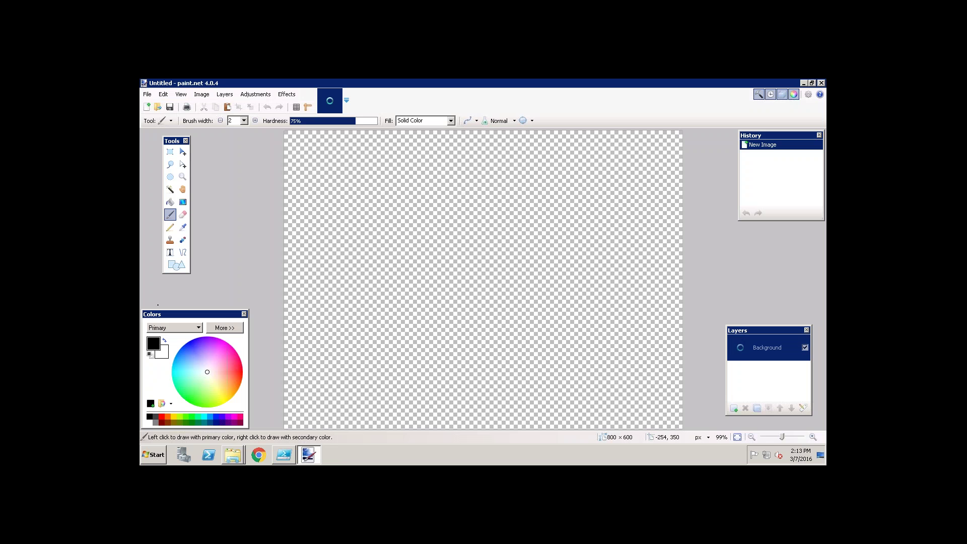
{"action": "left_click", "coordinate": [290, 96]}
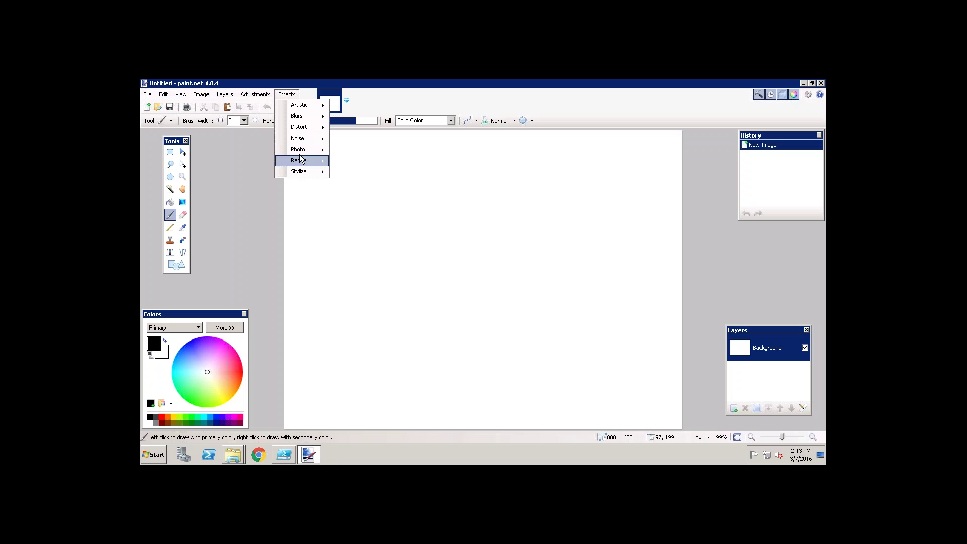
{"action": "mouse_move", "coordinate": [302, 172]}
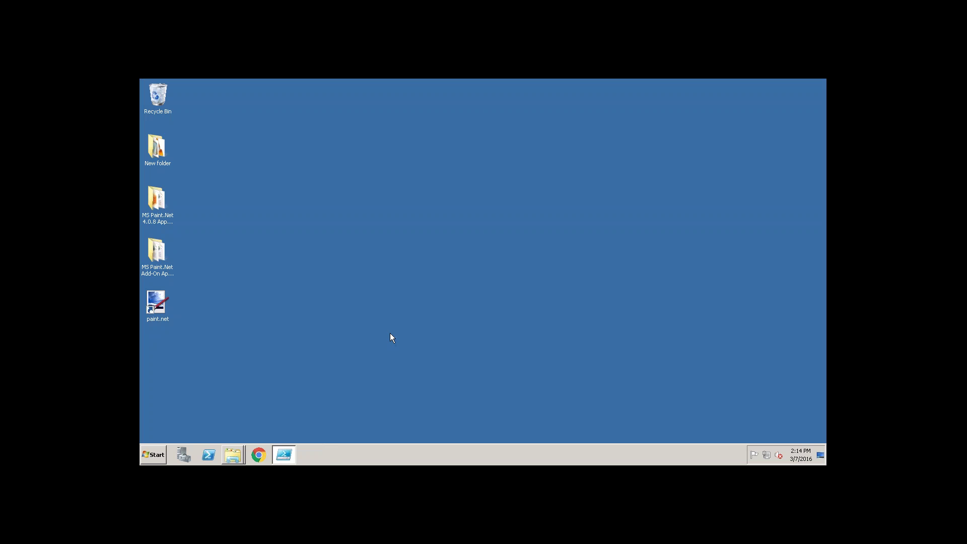
Refresh the Windows desktop from its right-click menu
{"action": "right_click", "coordinate": [372, 214]}
{"action": "left_click", "coordinate": [400, 237]}
{"action": "mouse_move", "coordinate": [695, 84]}
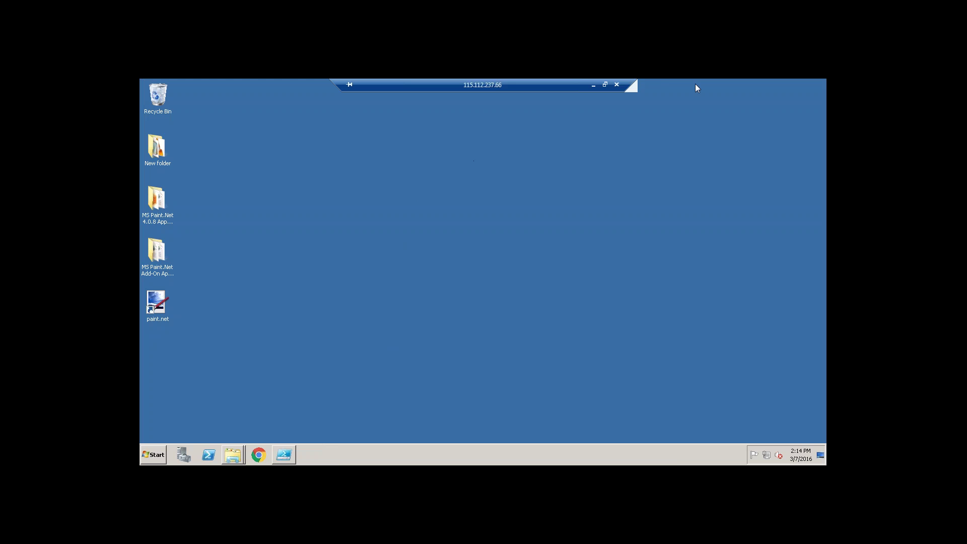